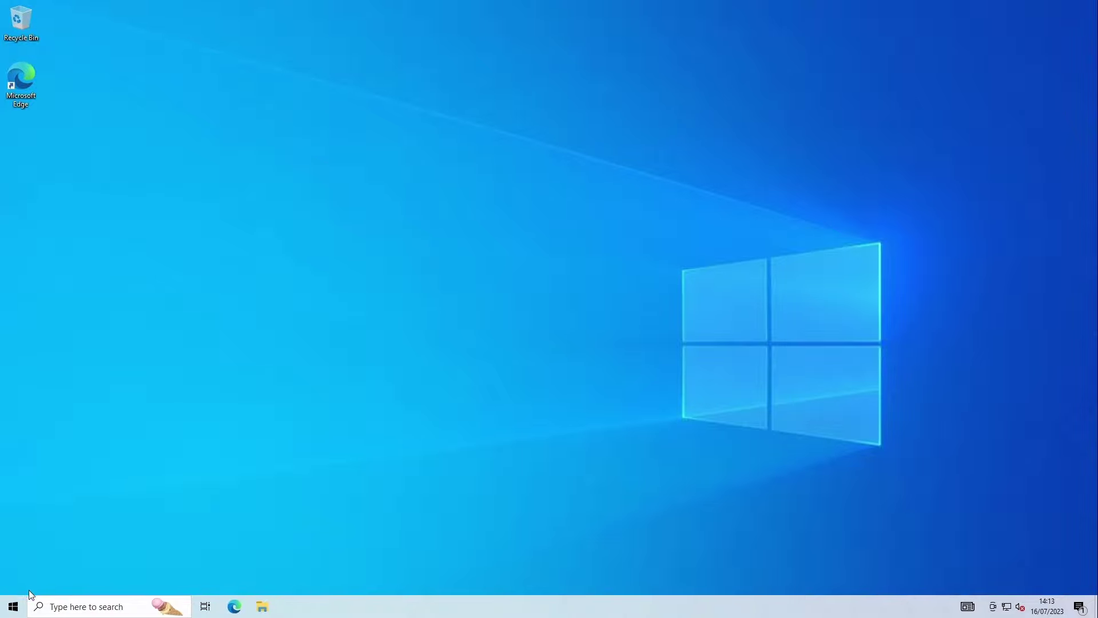
Restart Windows 10 and choose Windows 11 from the boot menu.
{"action": "left_click", "coordinate": [13, 607]}
{"action": "left_click", "coordinate": [14, 582]}
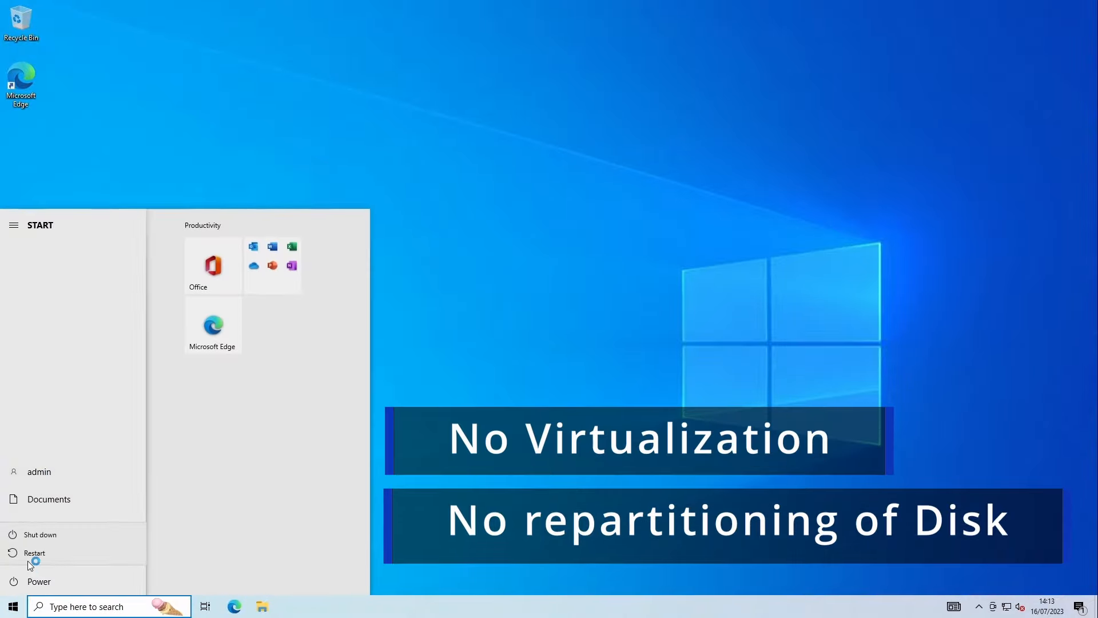
{"action": "left_click", "coordinate": [19, 582]}
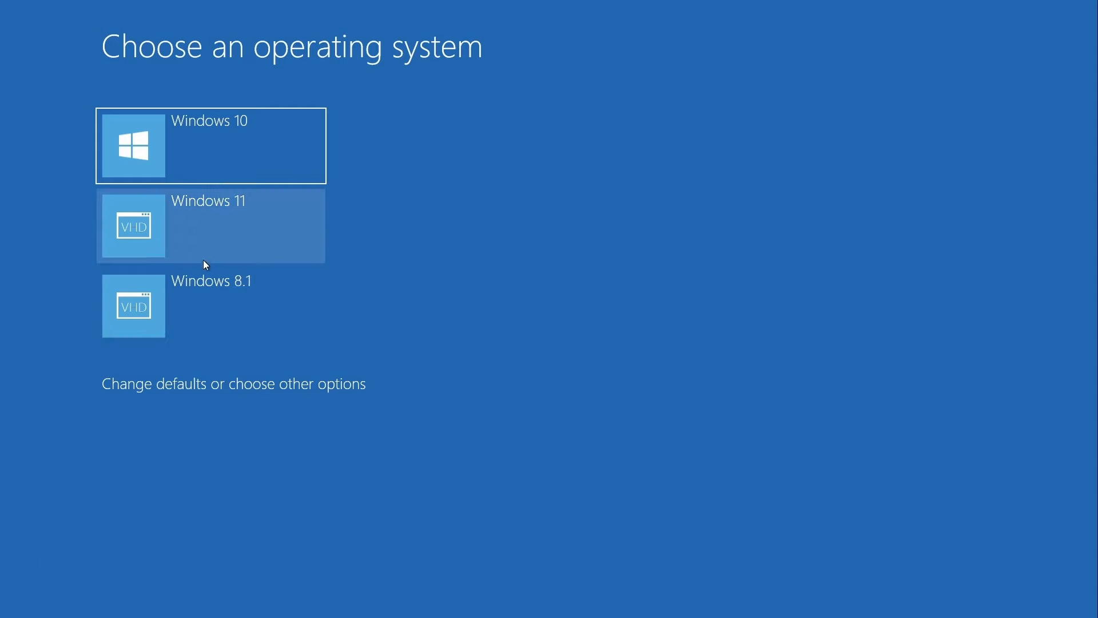
{"action": "left_click", "coordinate": [218, 226]}
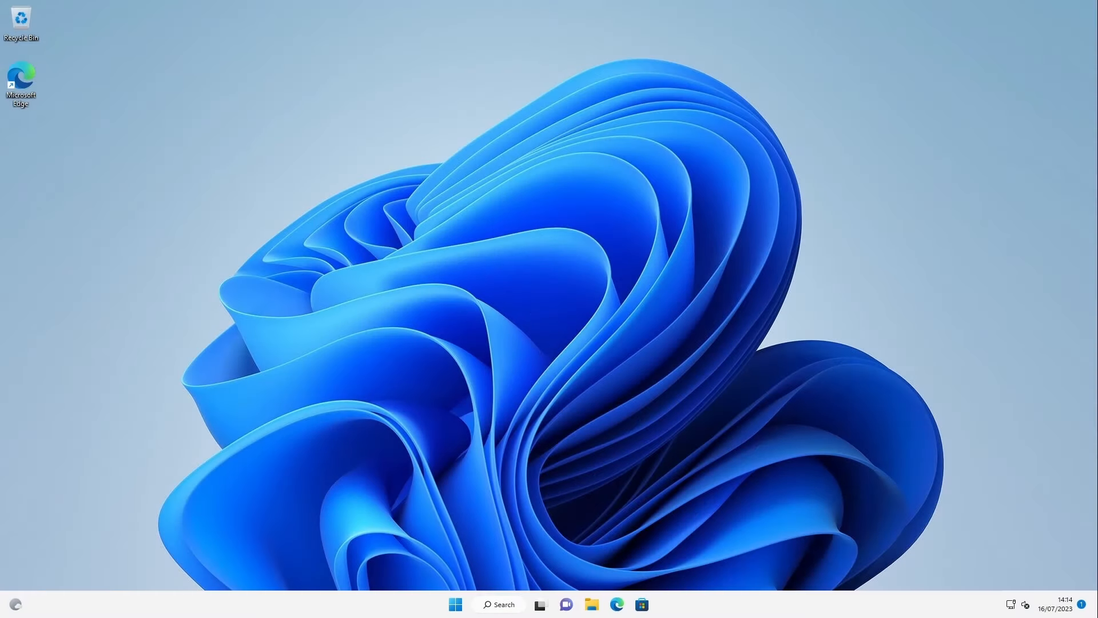
Restart again from the Windows 11 Start menu to reach the boot menu.
{"action": "left_click", "coordinate": [455, 604]}
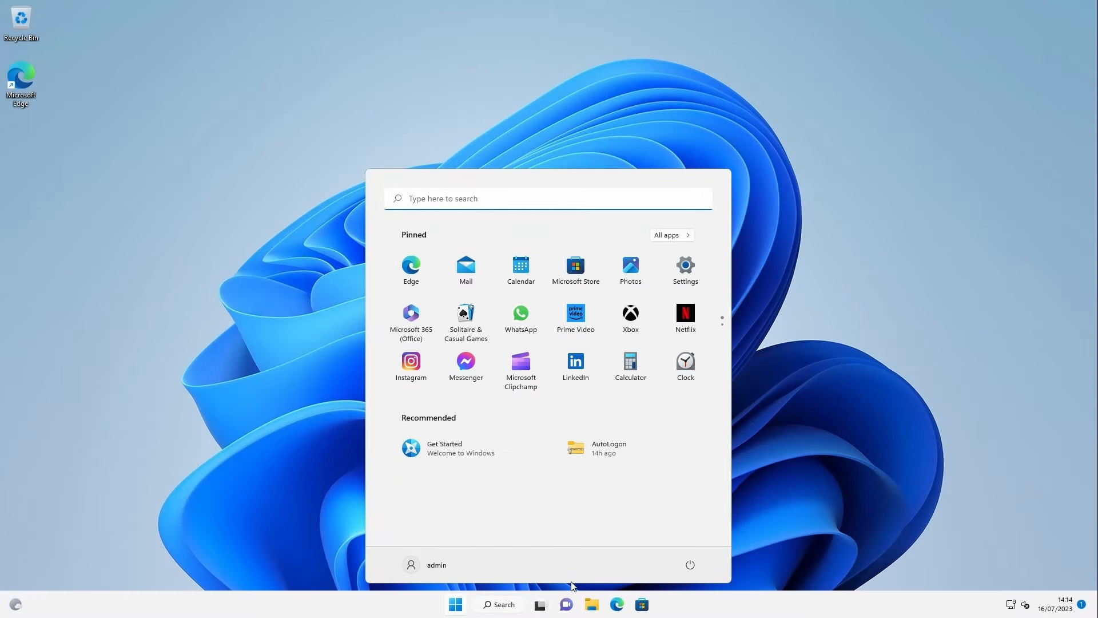
{"action": "left_click", "coordinate": [689, 567]}
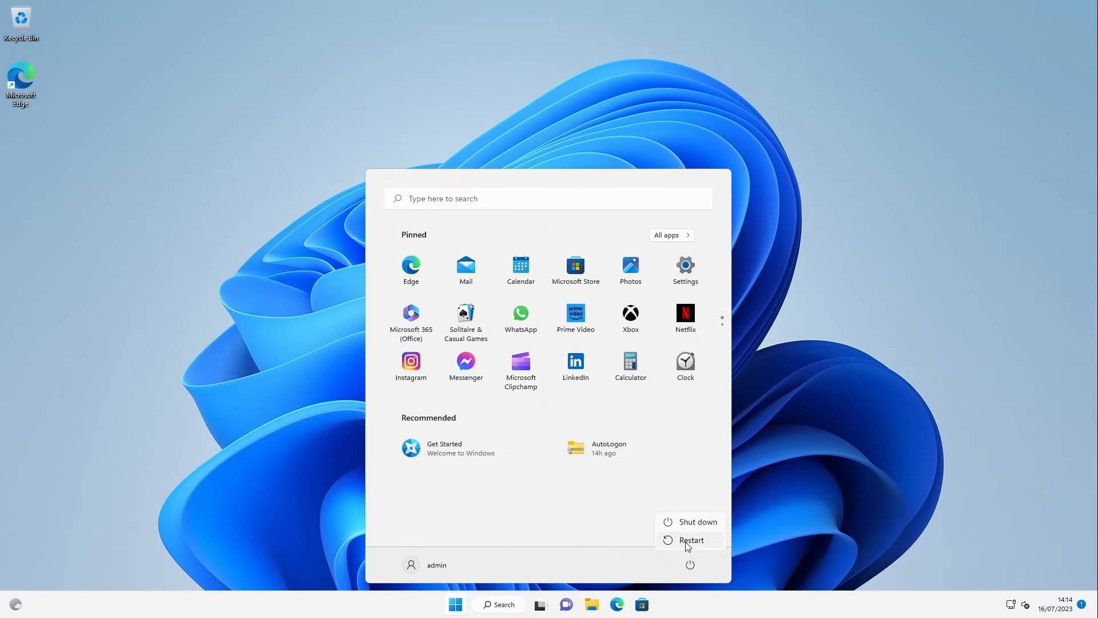
{"action": "left_click", "coordinate": [687, 543]}
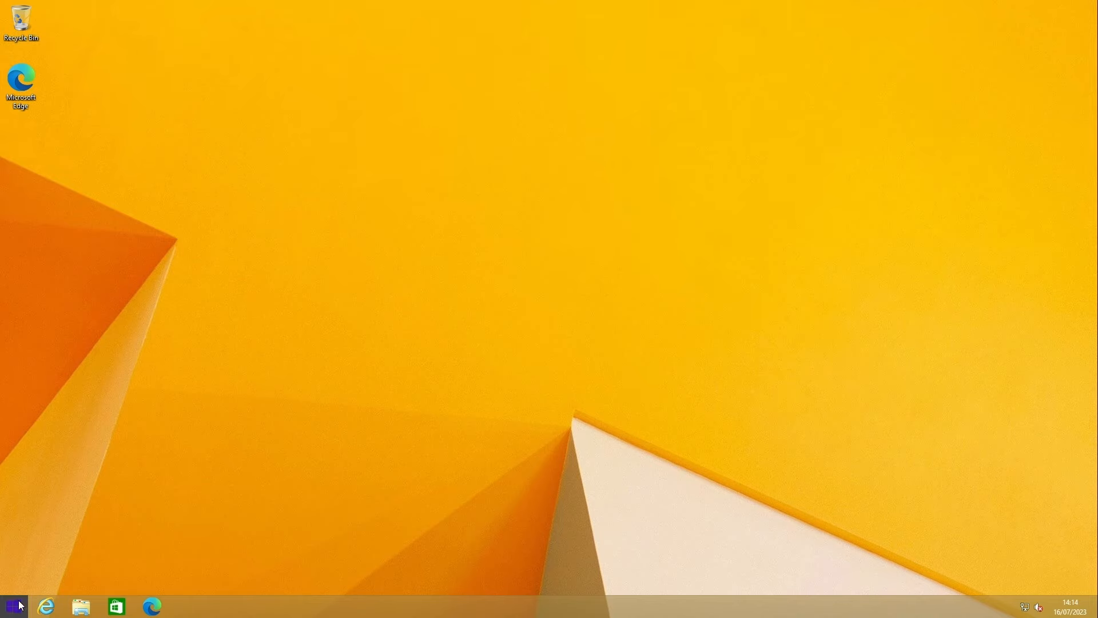
Bring up the Windows 8.1 Start screen to begin restarting into Windows 10.
{"action": "left_click", "coordinate": [14, 607]}
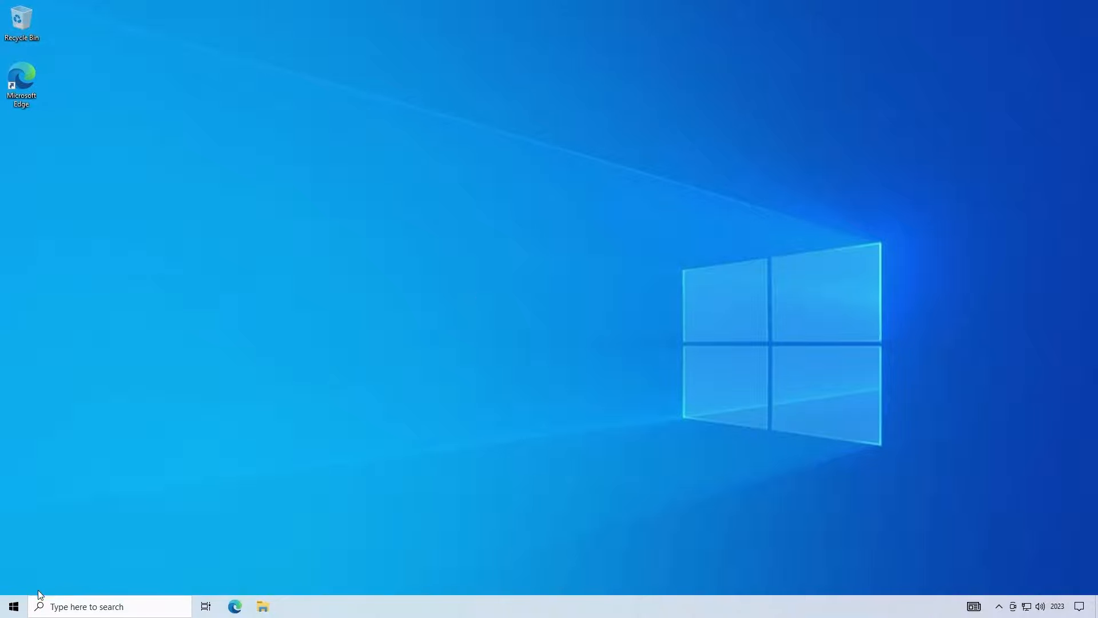
Launch Disk Management from the Win+X menu and start Create VHD from the Action menu.
{"action": "right_click", "coordinate": [15, 607]}
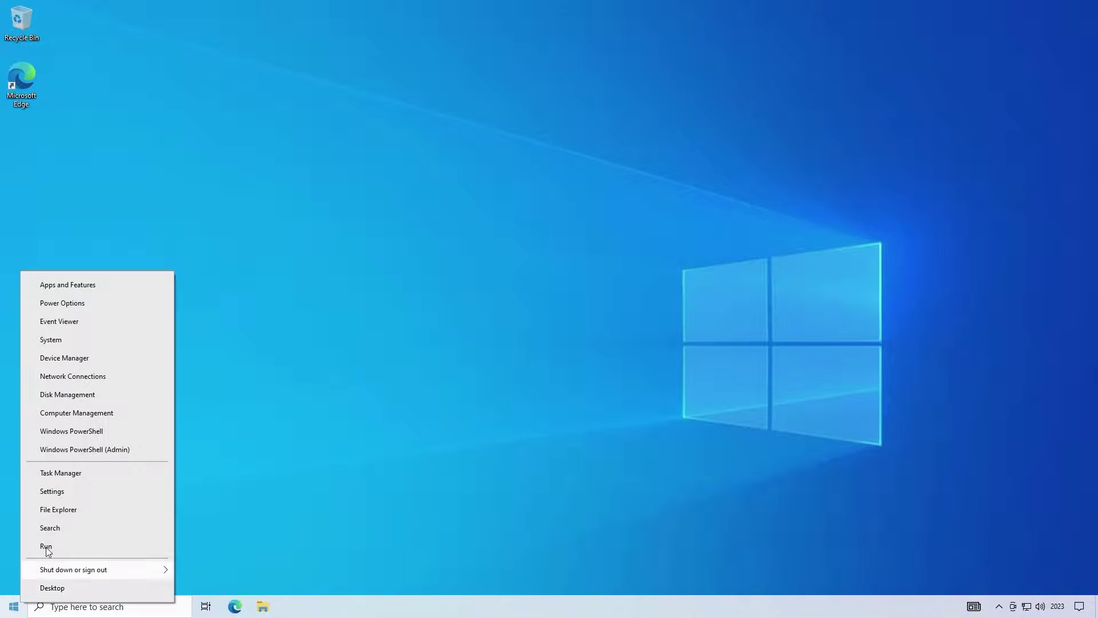
{"action": "left_click", "coordinate": [66, 396]}
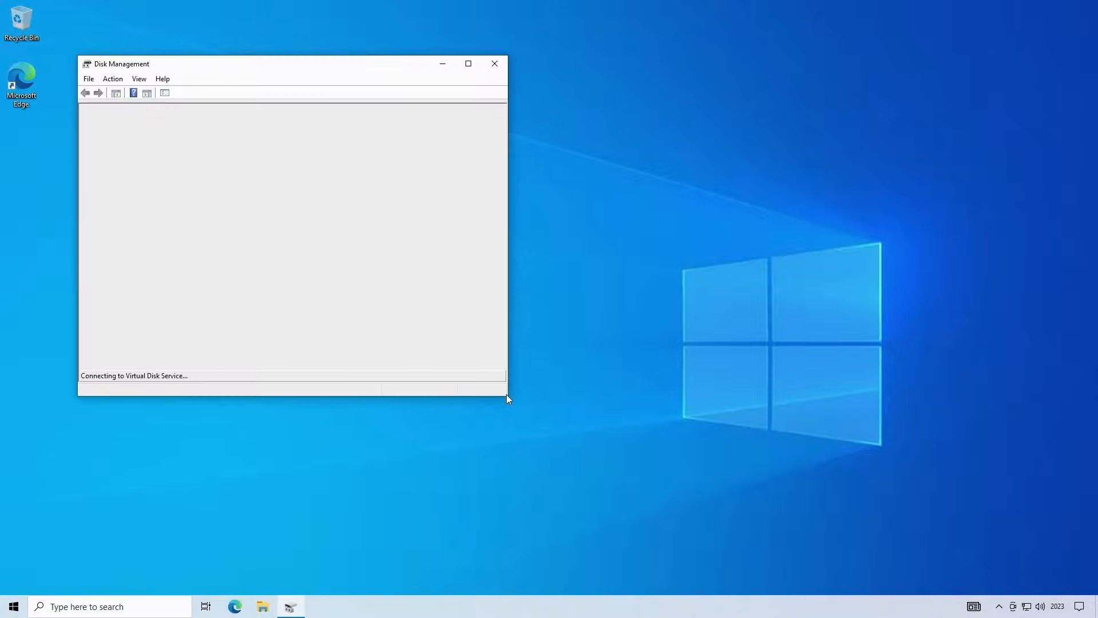
{"action": "left_click_drag", "start_coordinate": [506, 394], "coordinate": [788, 567]}
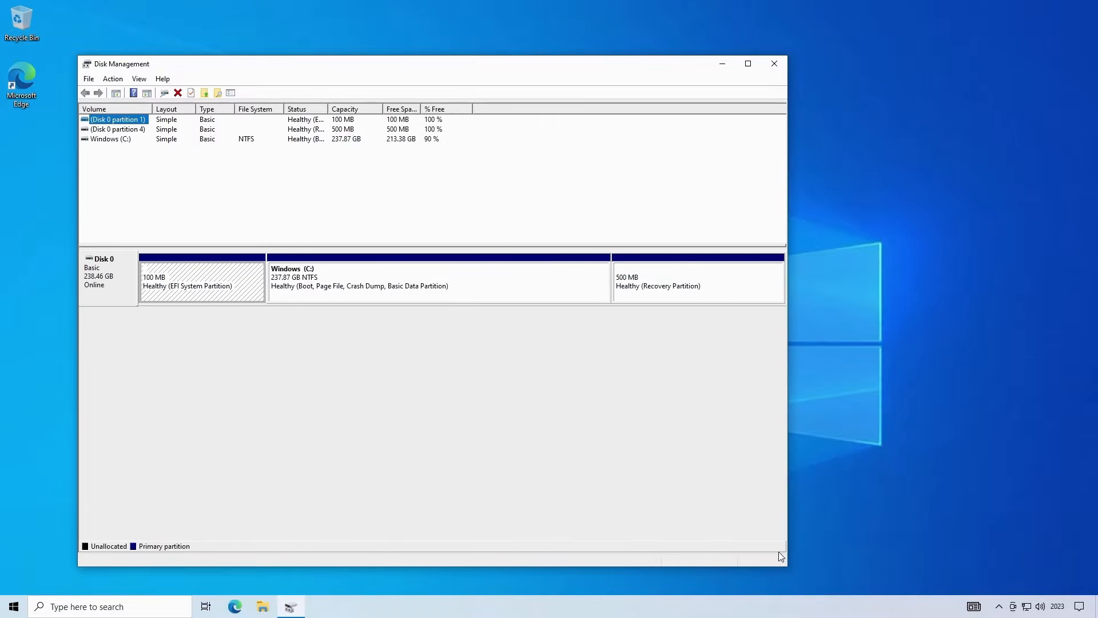
{"action": "left_click", "coordinate": [482, 290]}
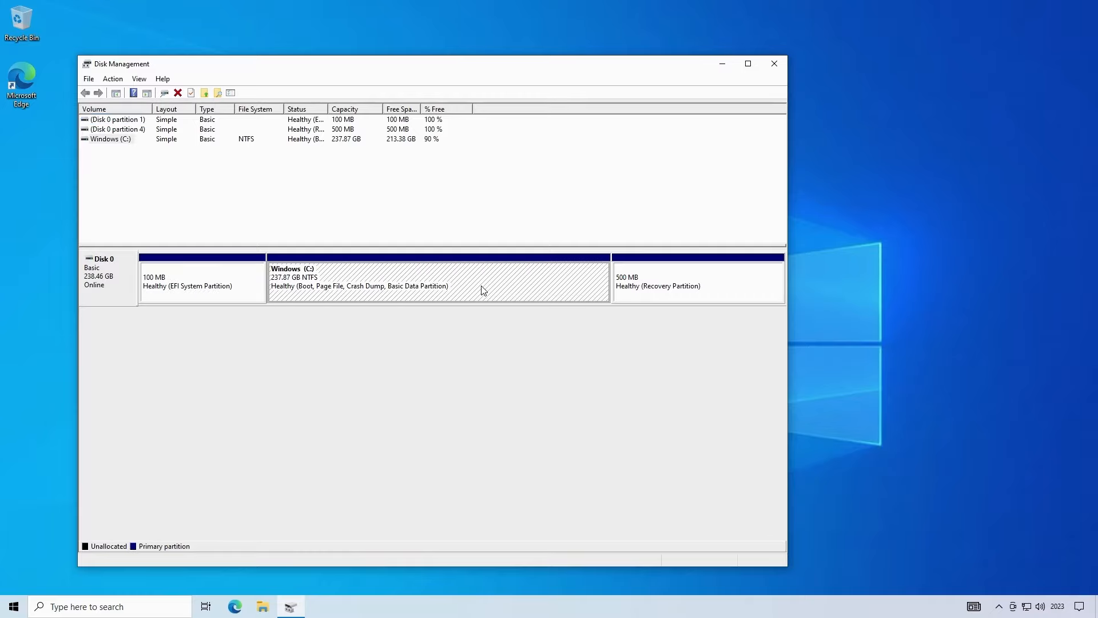
{"action": "left_click", "coordinate": [114, 79]}
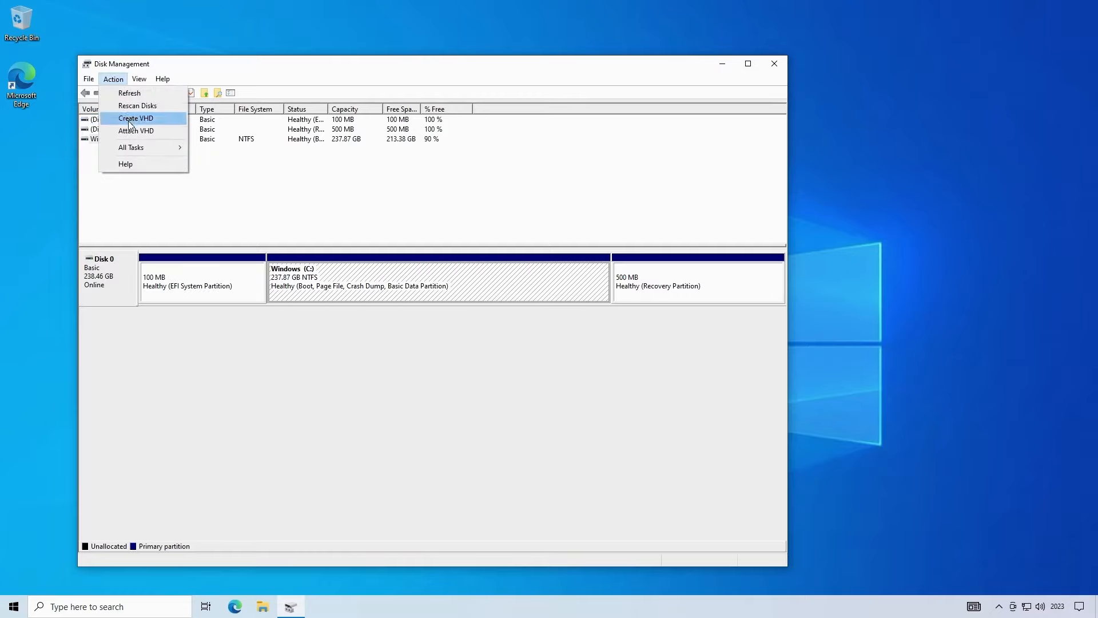
{"action": "left_click", "coordinate": [131, 119]}
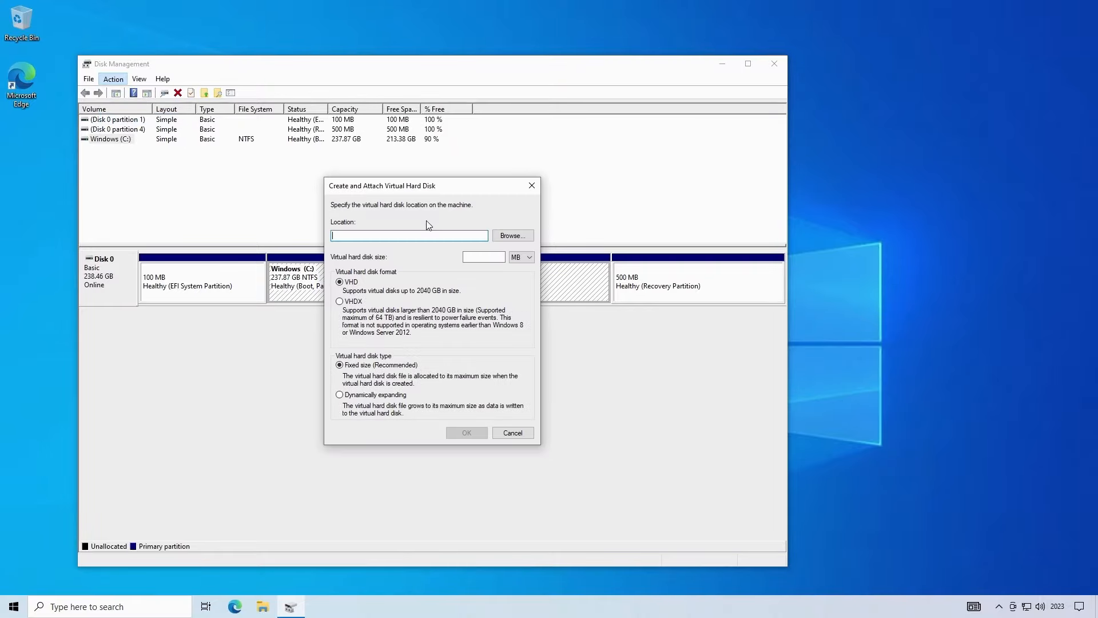
Browse to Windows (C:) and create a new folder named VHDX for the disk file.
{"action": "left_click", "coordinate": [512, 235]}
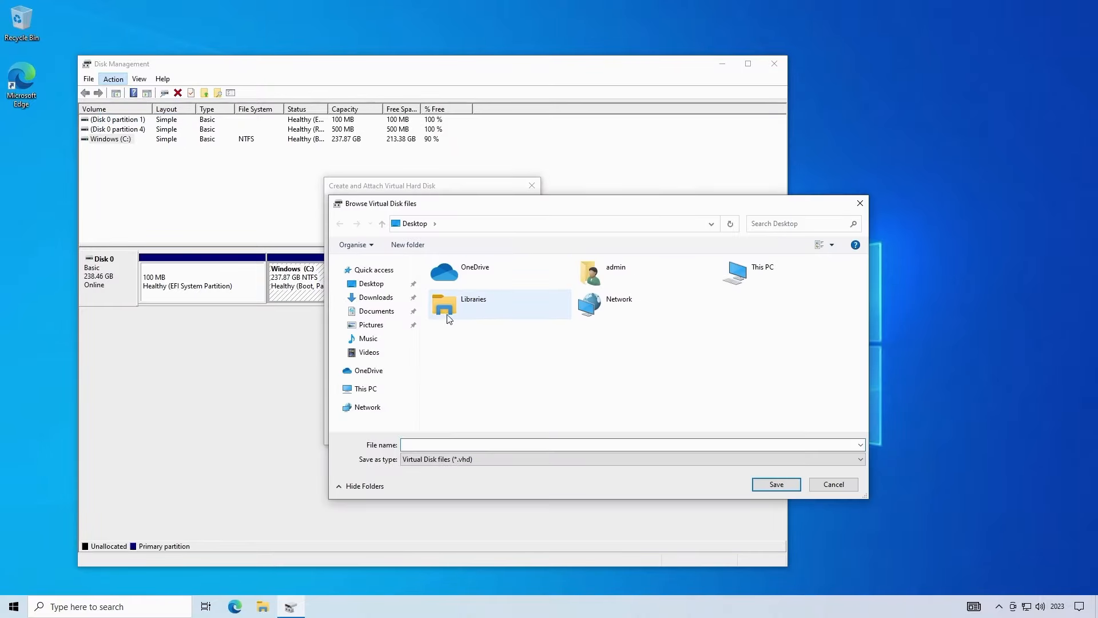
{"action": "left_click", "coordinate": [365, 389]}
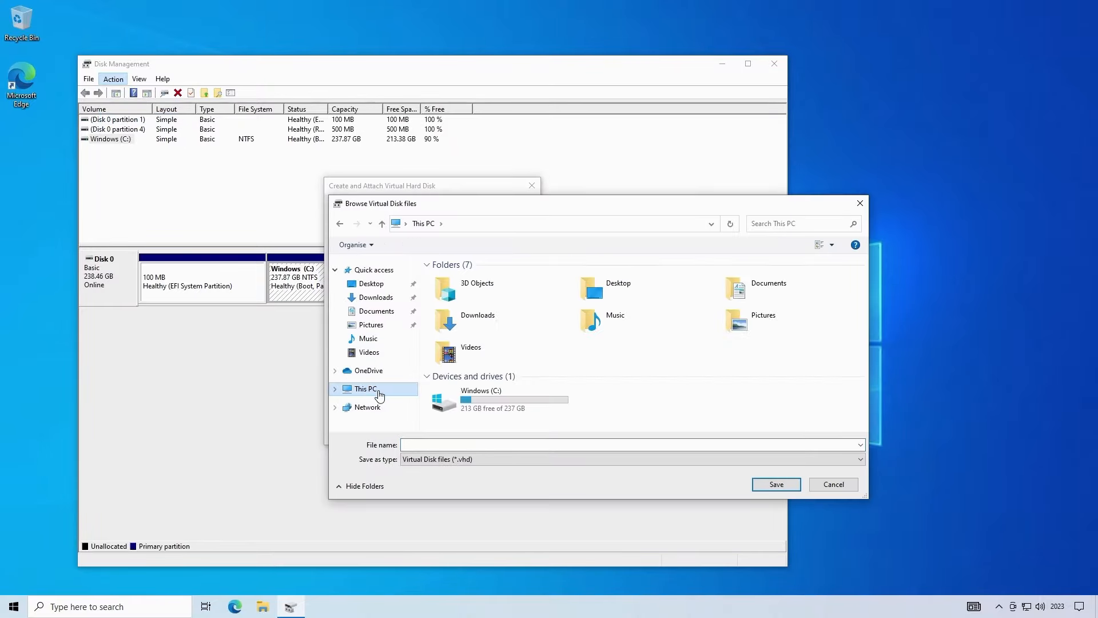
{"action": "double_click", "coordinate": [532, 392]}
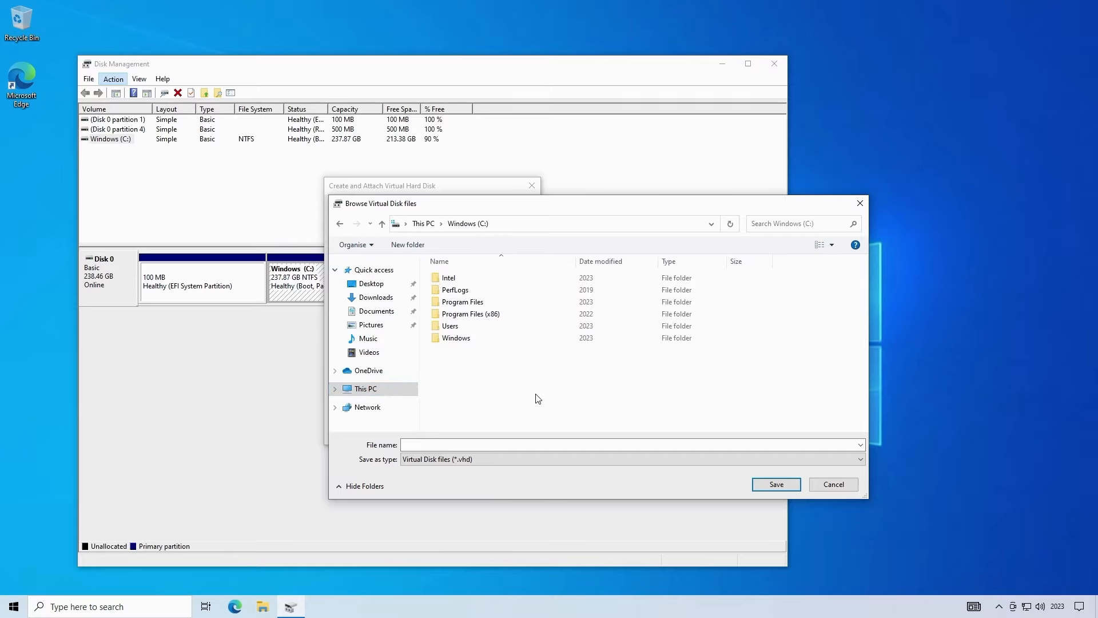
{"action": "right_click", "coordinate": [537, 395]}
{"action": "mouse_move", "coordinate": [562, 502]}
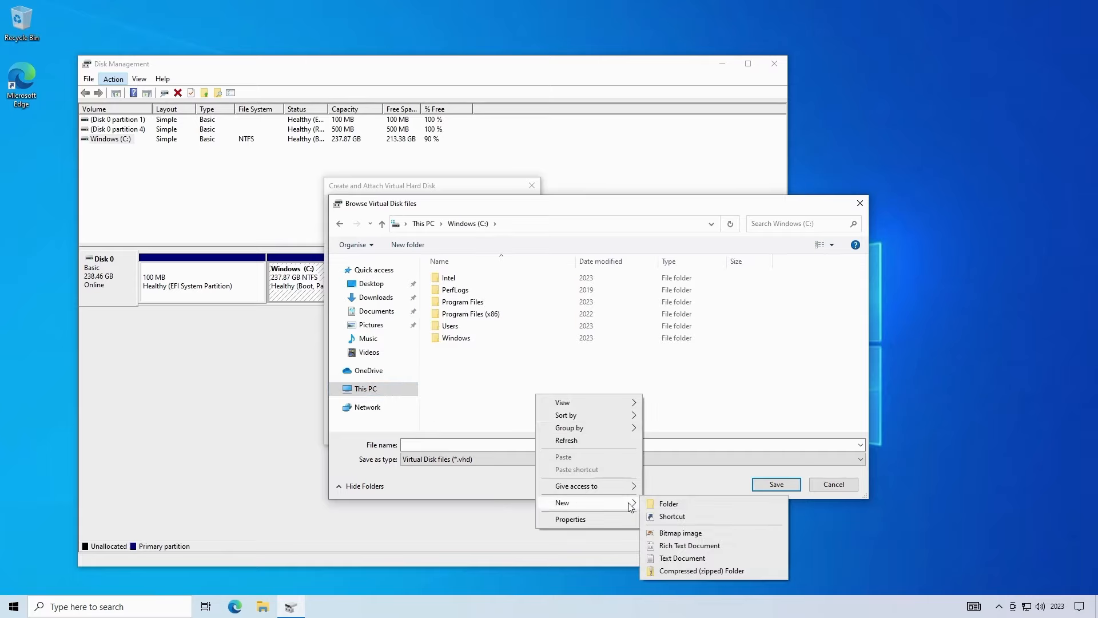
{"action": "left_click", "coordinate": [659, 504]}
{"action": "type", "text": "VHDX"}
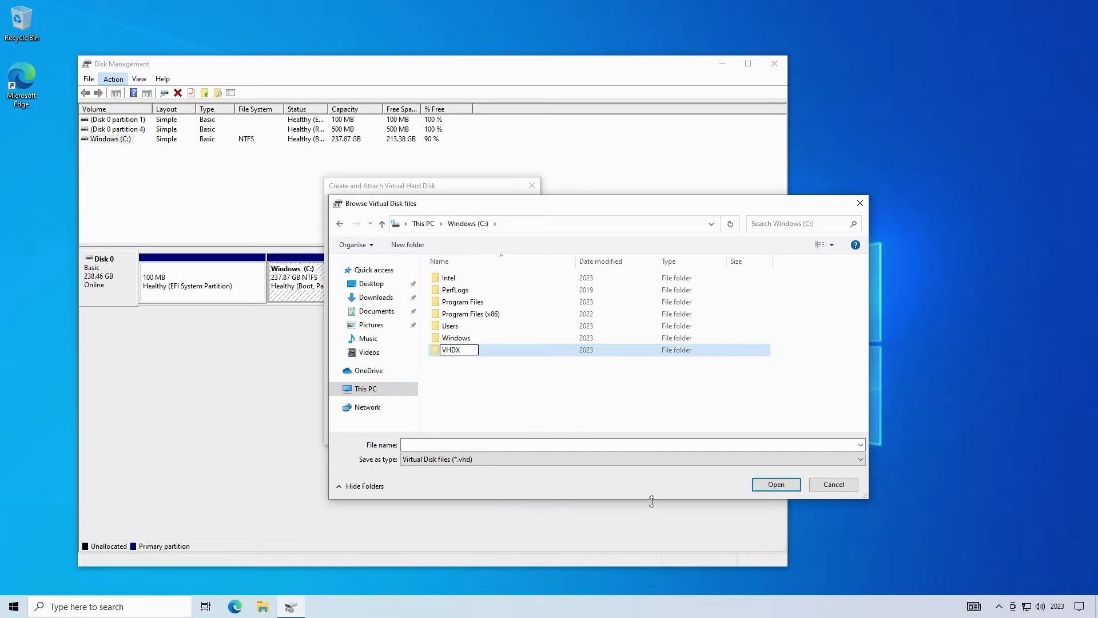
{"action": "key", "text": "Return"}
{"action": "double_click", "coordinate": [478, 351]}
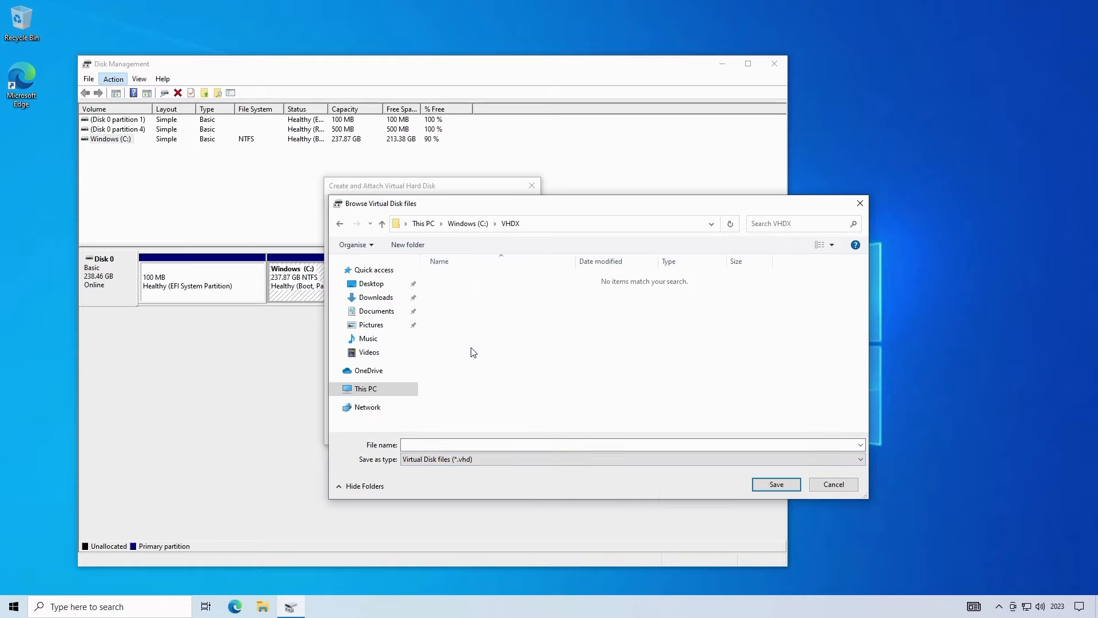
Name the virtual disk Windows11 with file type .vhdx and save the location.
{"action": "left_click", "coordinate": [462, 444]}
{"action": "type", "text": "Windows11"}
{"action": "left_click", "coordinate": [629, 459]}
{"action": "left_click", "coordinate": [462, 473]}
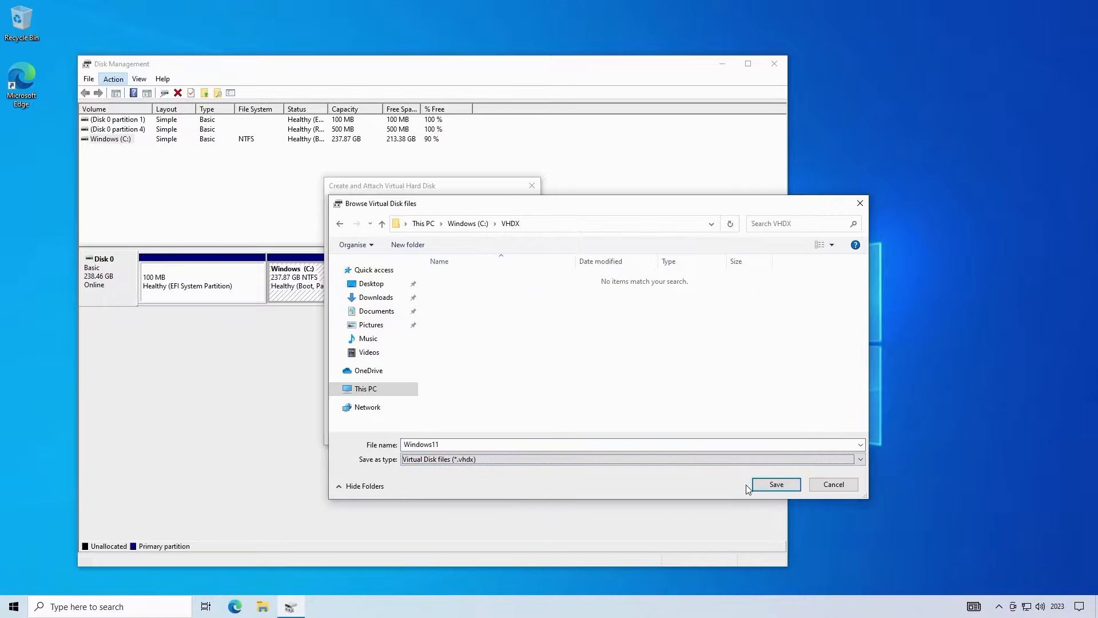
{"action": "left_click", "coordinate": [764, 485]}
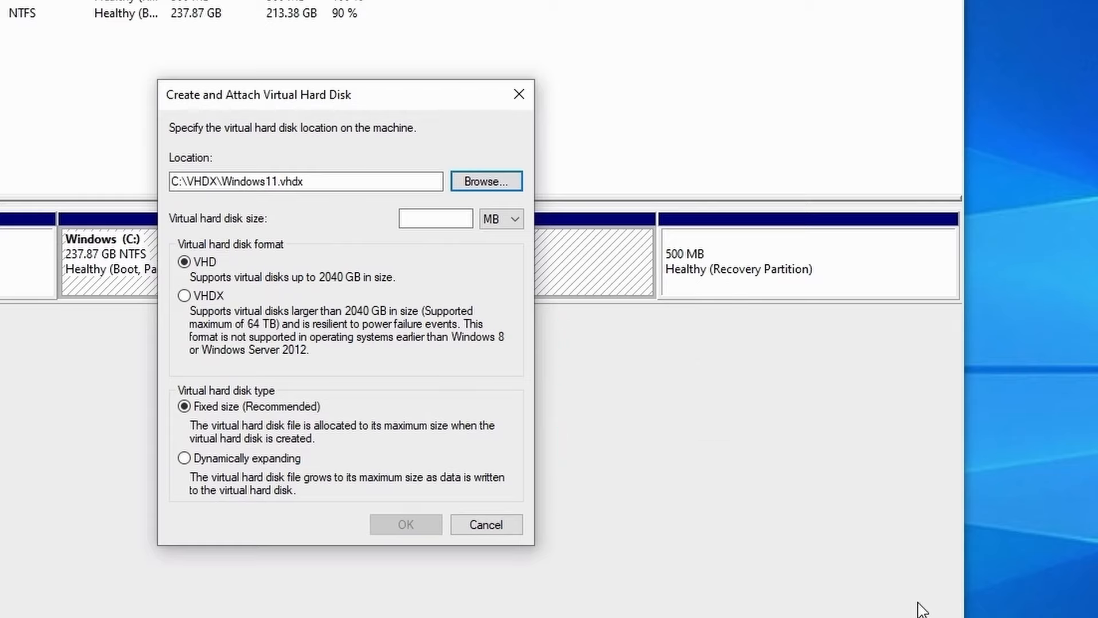
Create and attach a 50 GB dynamically expanding VHDX virtual disk.
{"action": "left_click", "coordinate": [421, 220]}
{"action": "type", "text": "50"}
{"action": "left_click", "coordinate": [500, 218]}
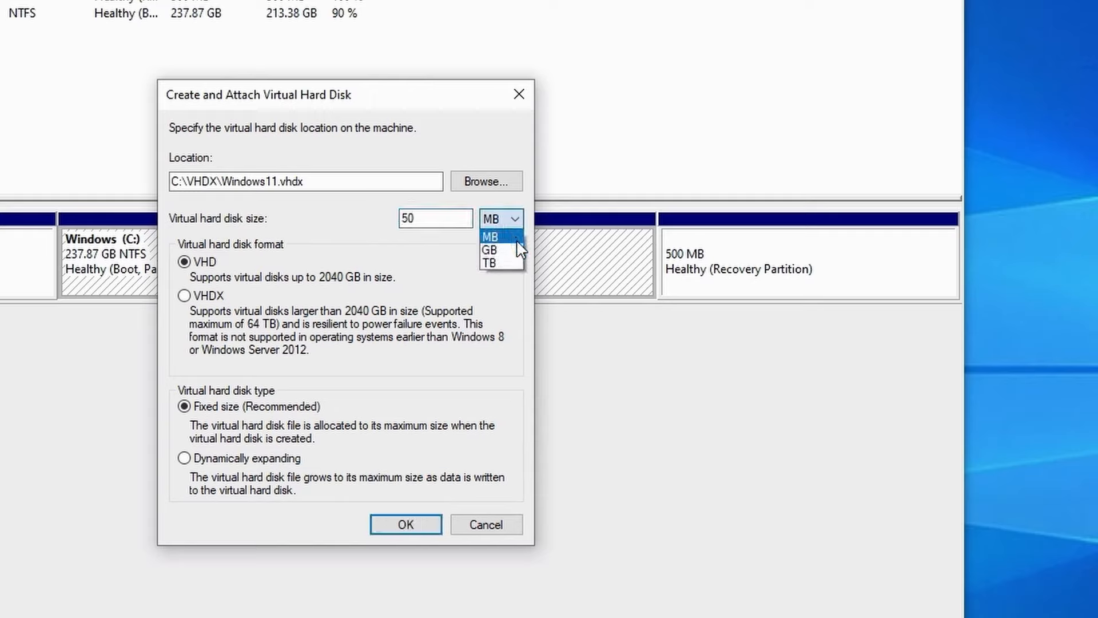
{"action": "left_click", "coordinate": [492, 250]}
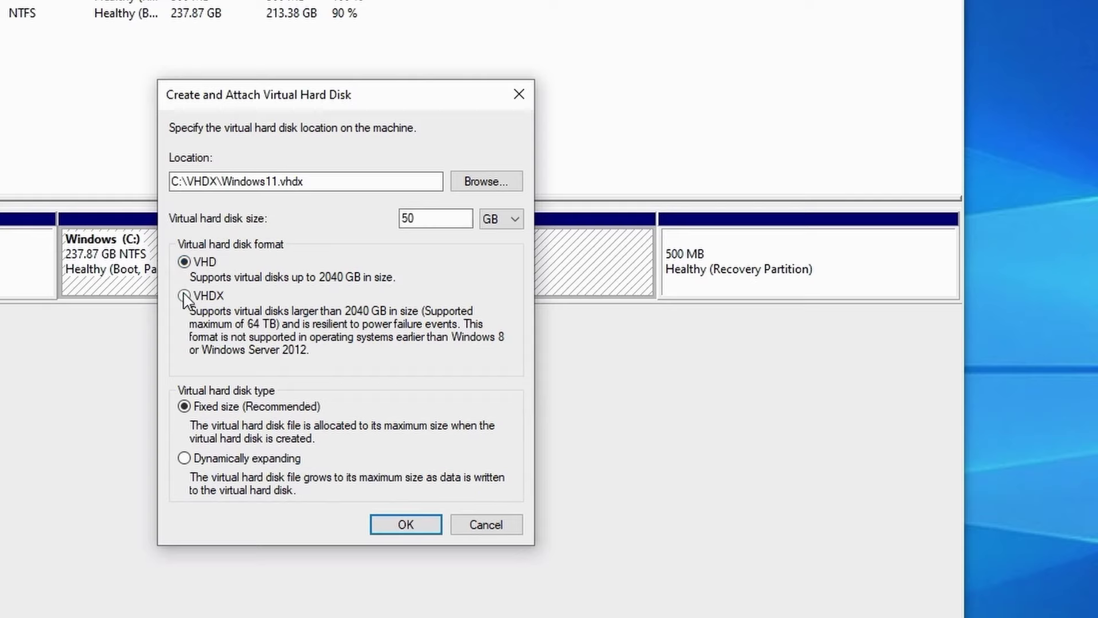
{"action": "left_click", "coordinate": [184, 297]}
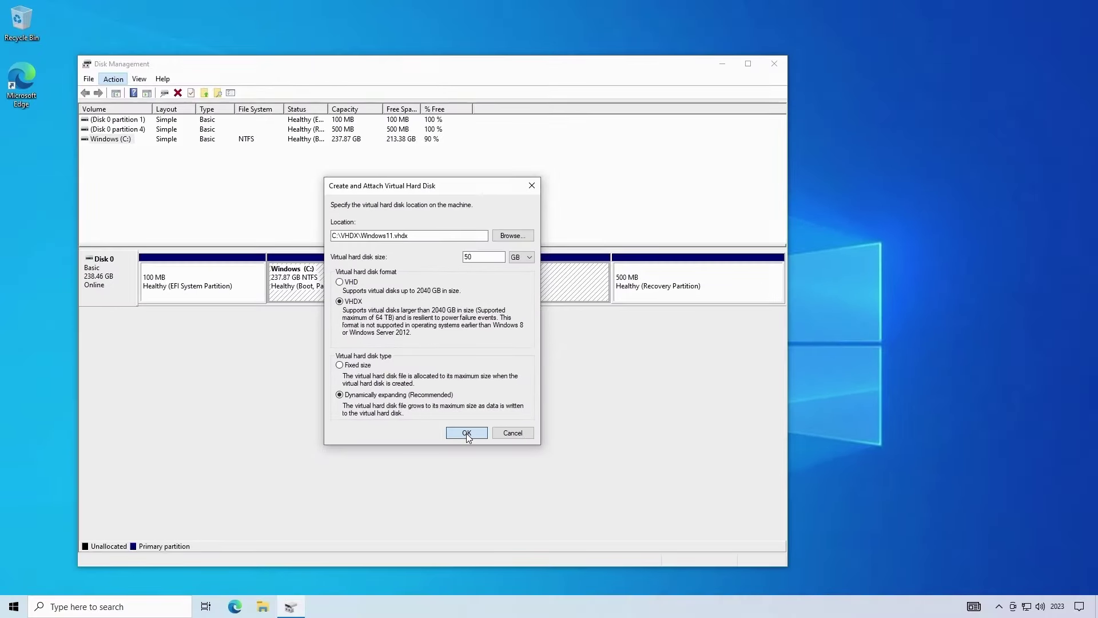
{"action": "left_click", "coordinate": [467, 432]}
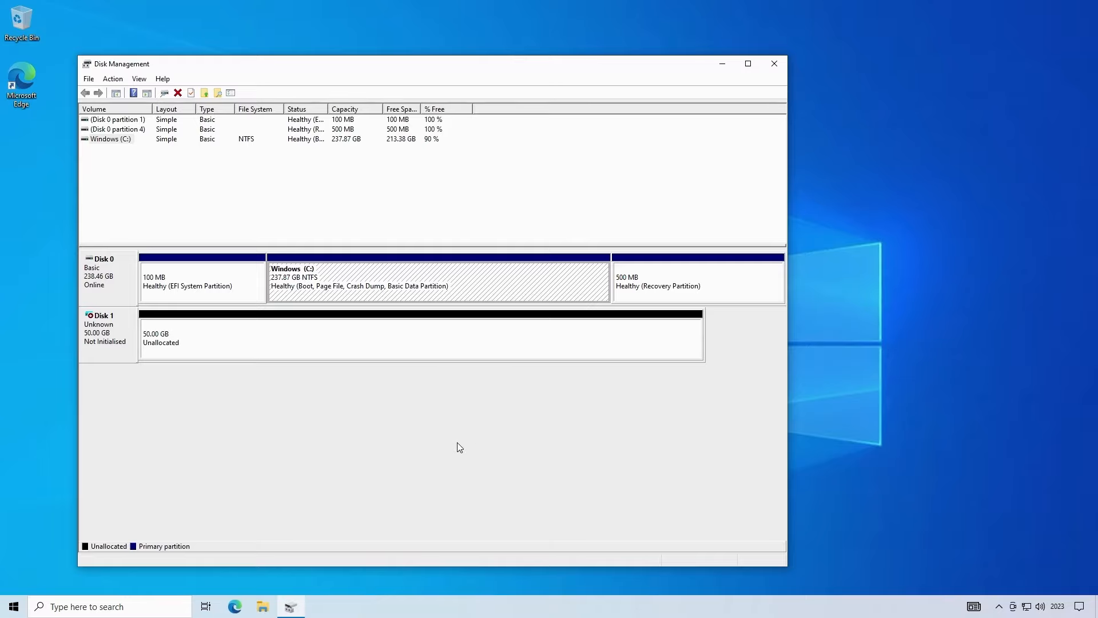
Browse File Explorer to C:\VHDX and check the Windows11 disk image file.
{"action": "left_click", "coordinate": [262, 606]}
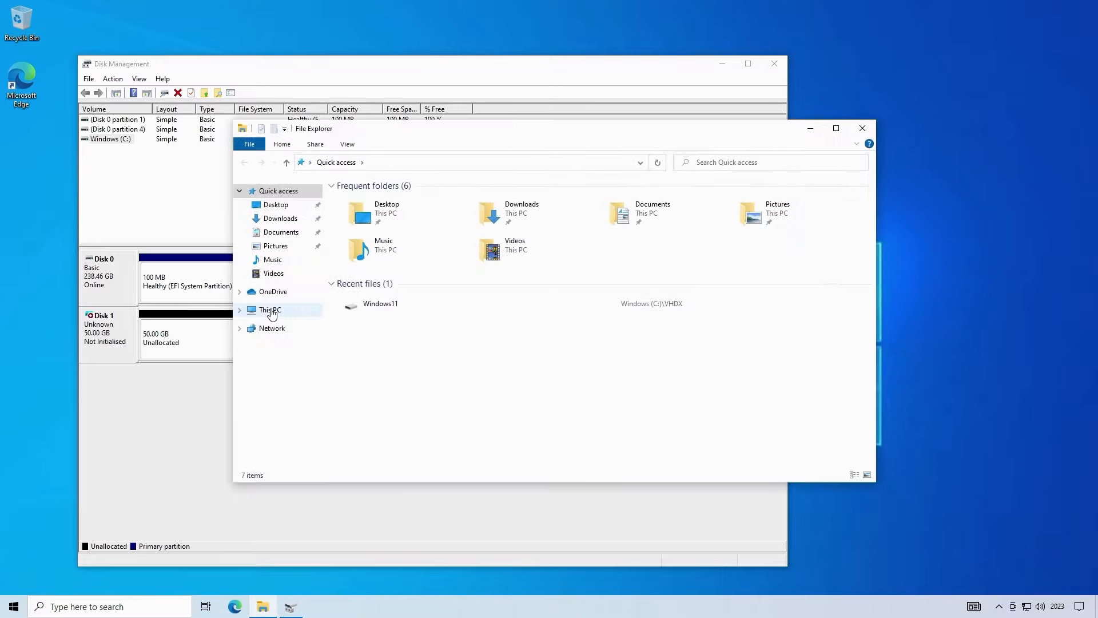
{"action": "left_click", "coordinate": [270, 309]}
{"action": "double_click", "coordinate": [401, 322]}
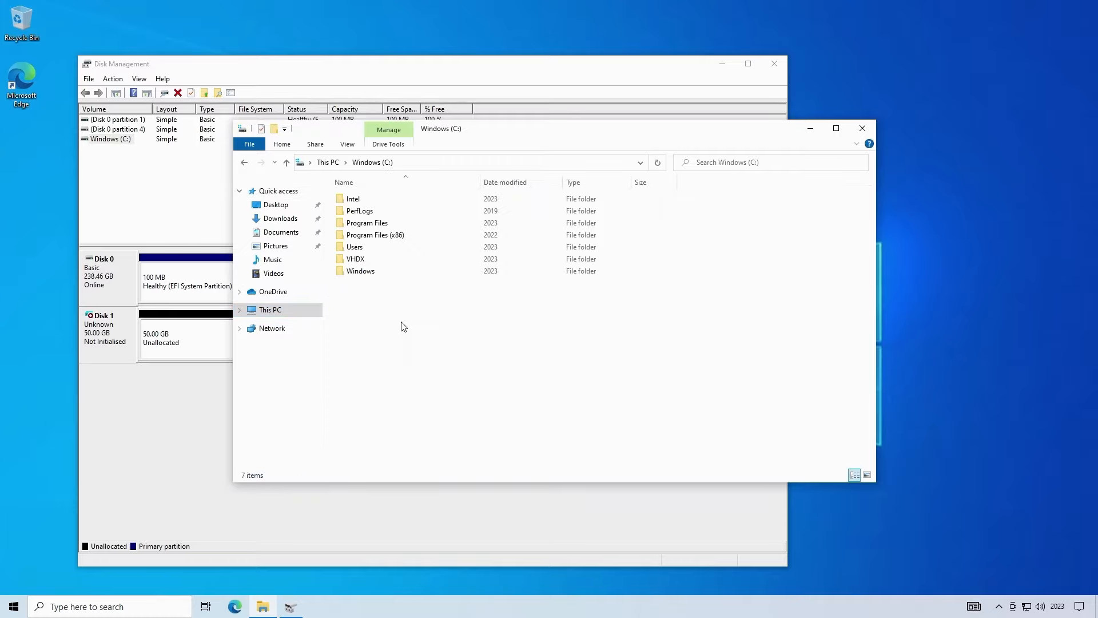
{"action": "double_click", "coordinate": [365, 259]}
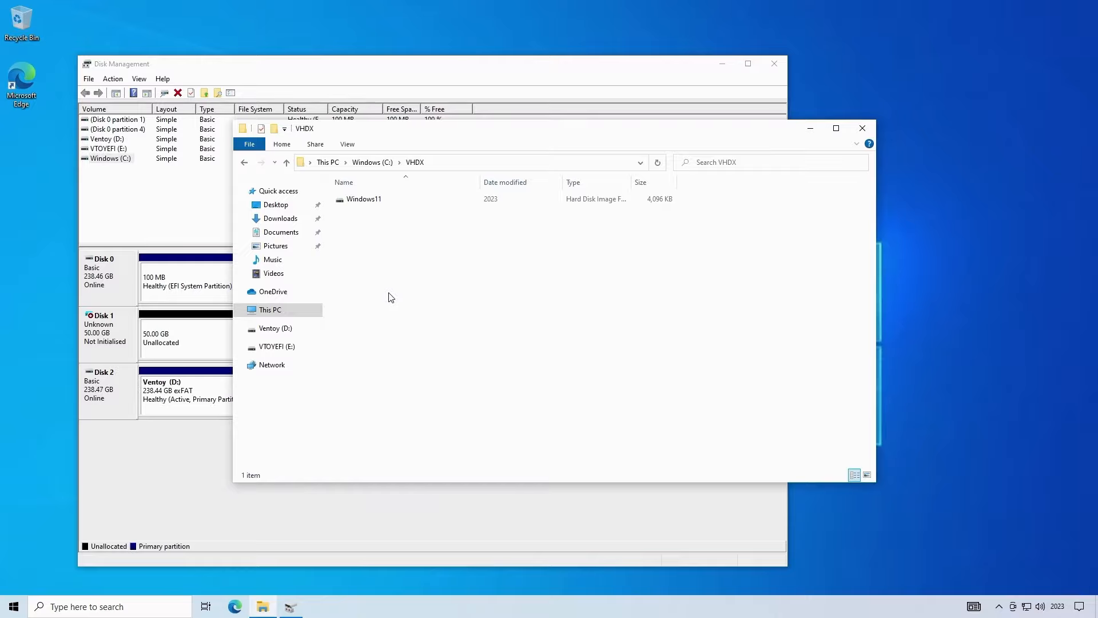
{"action": "left_click", "coordinate": [15, 606]}
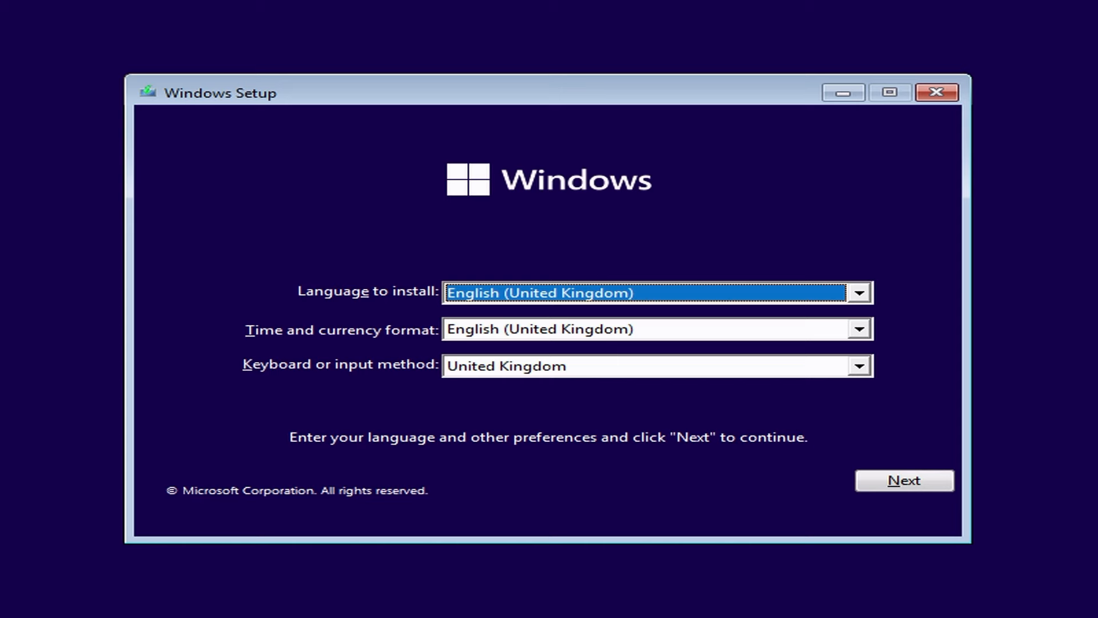
Proceed through Setup with Install now, accept the licence and choose Customised: Install Windows only.
{"action": "left_click", "coordinate": [901, 480]}
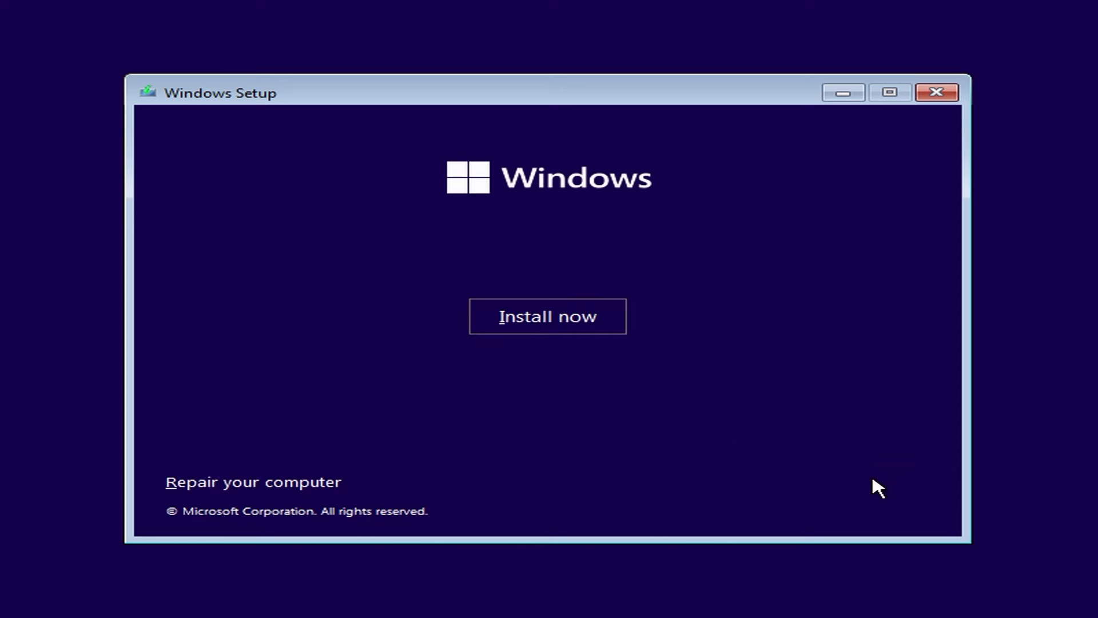
{"action": "left_click", "coordinate": [552, 314]}
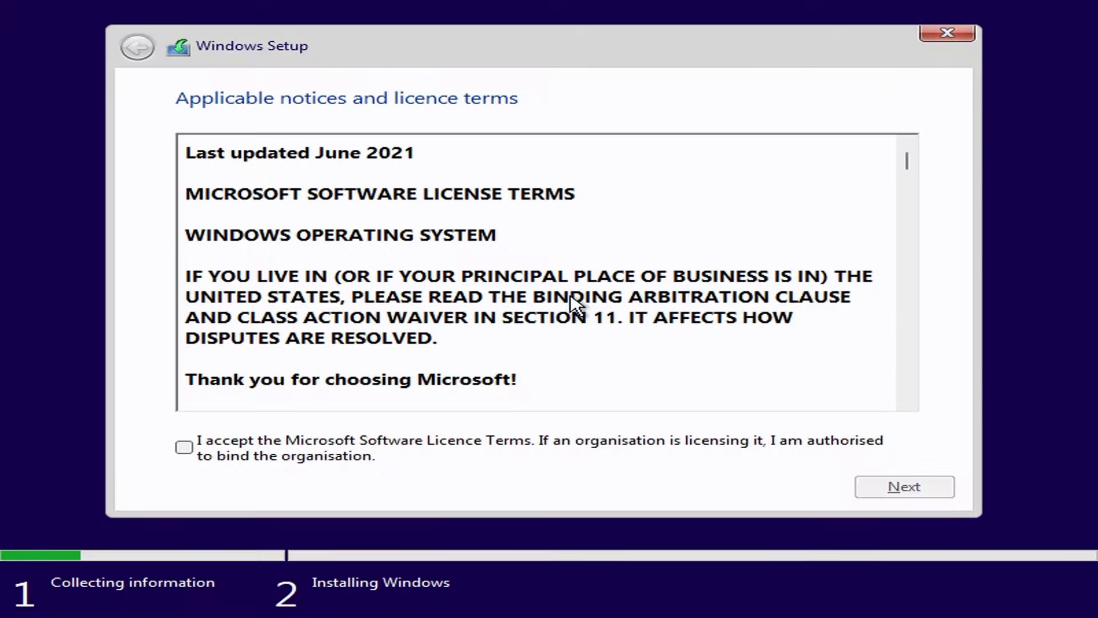
{"action": "left_click", "coordinate": [184, 447]}
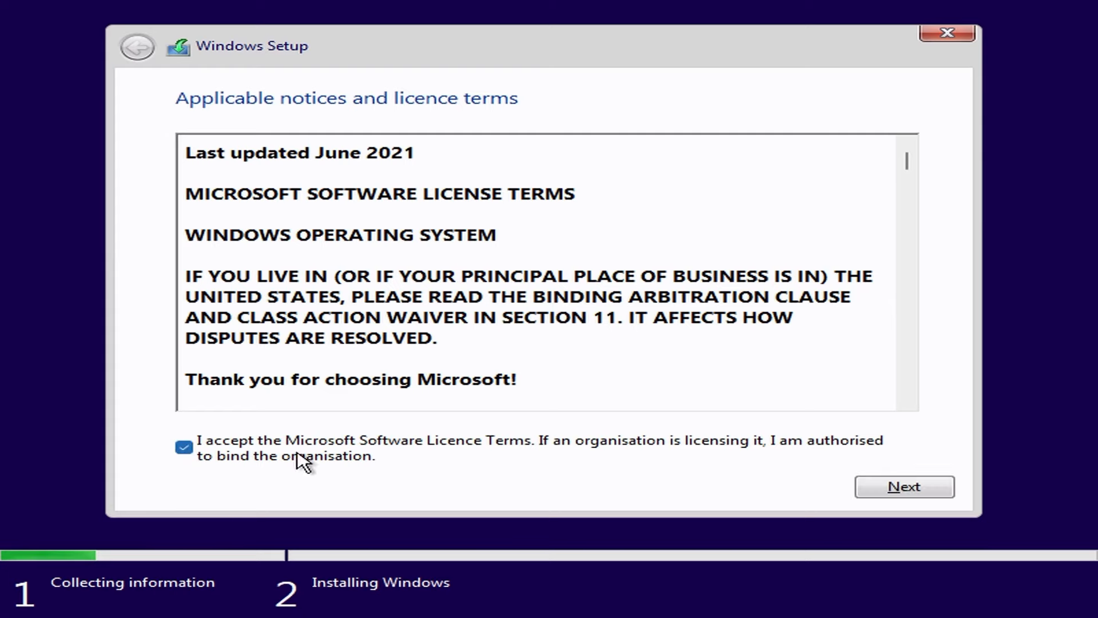
{"action": "left_click", "coordinate": [905, 486]}
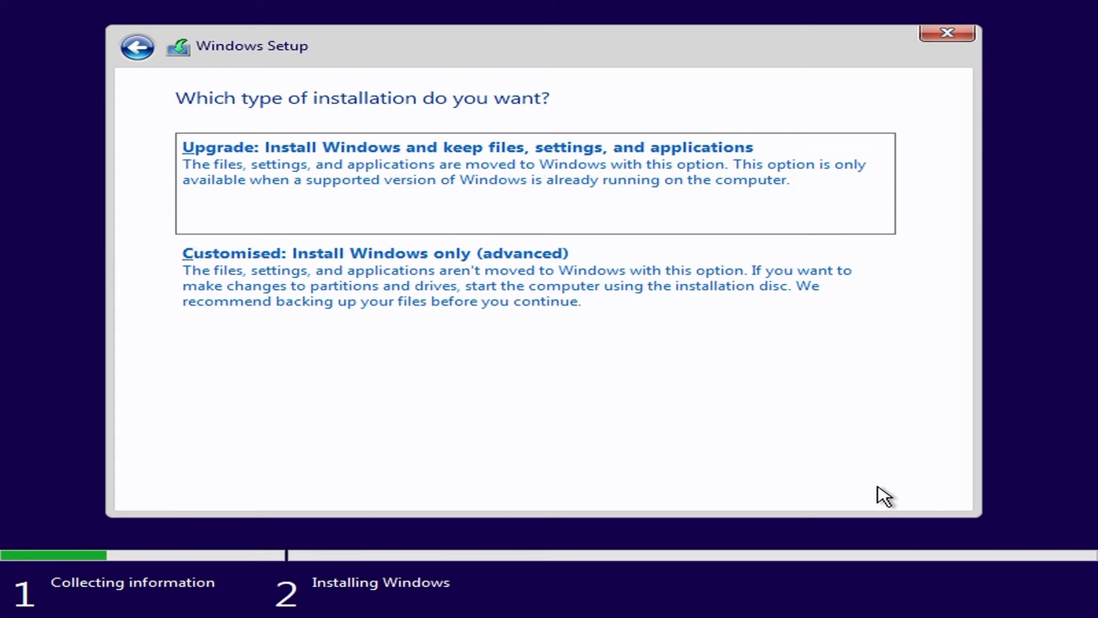
{"action": "left_click", "coordinate": [551, 315]}
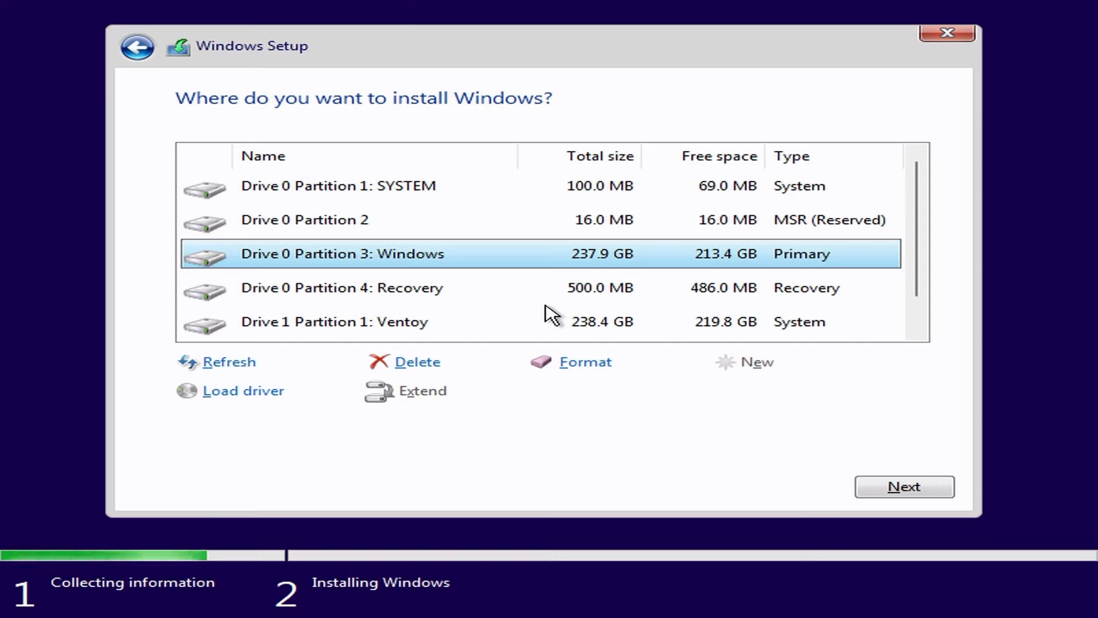
From a Shift+F10 command prompt, switch to C:\vhdx, list its files and start DiskPart.
{"action": "key", "text": "shift+F10"}
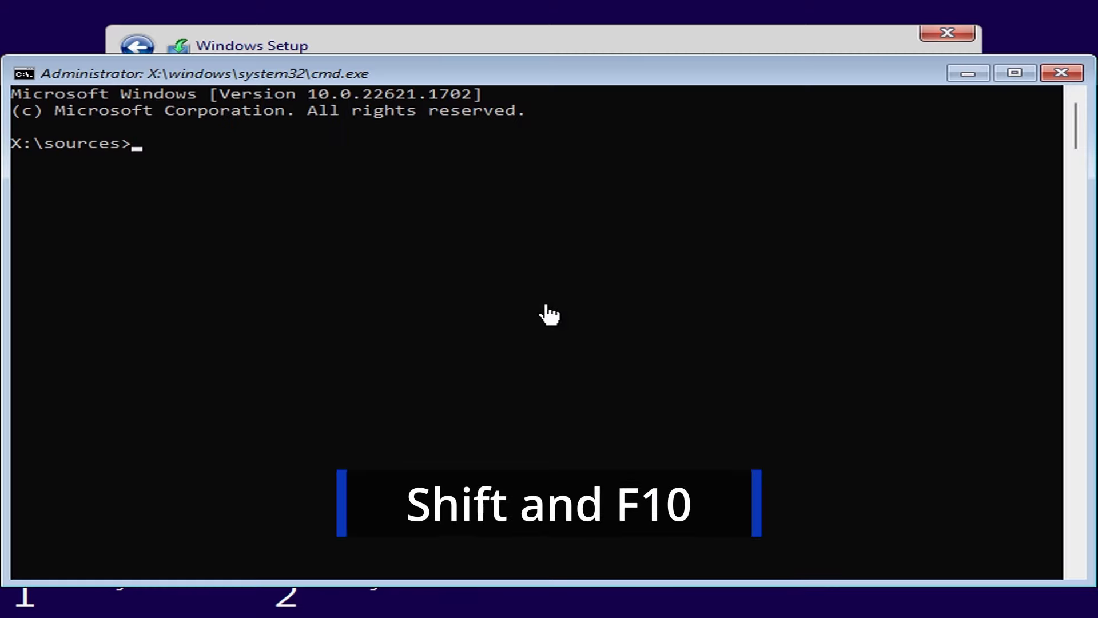
{"action": "left_click", "coordinate": [549, 314]}
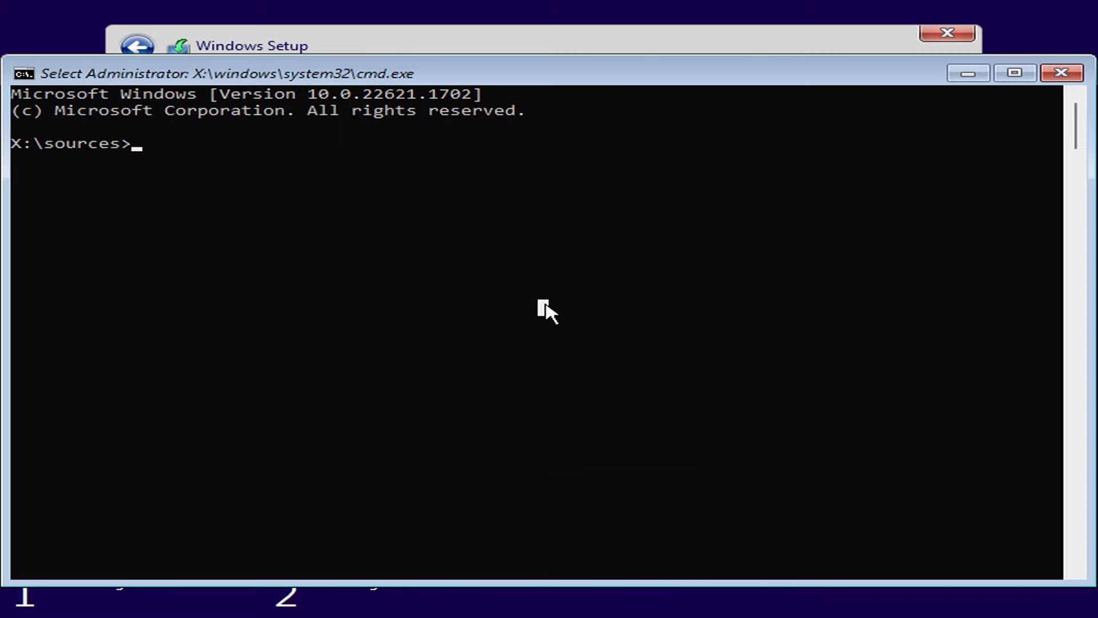
{"action": "type", "text": "c"}
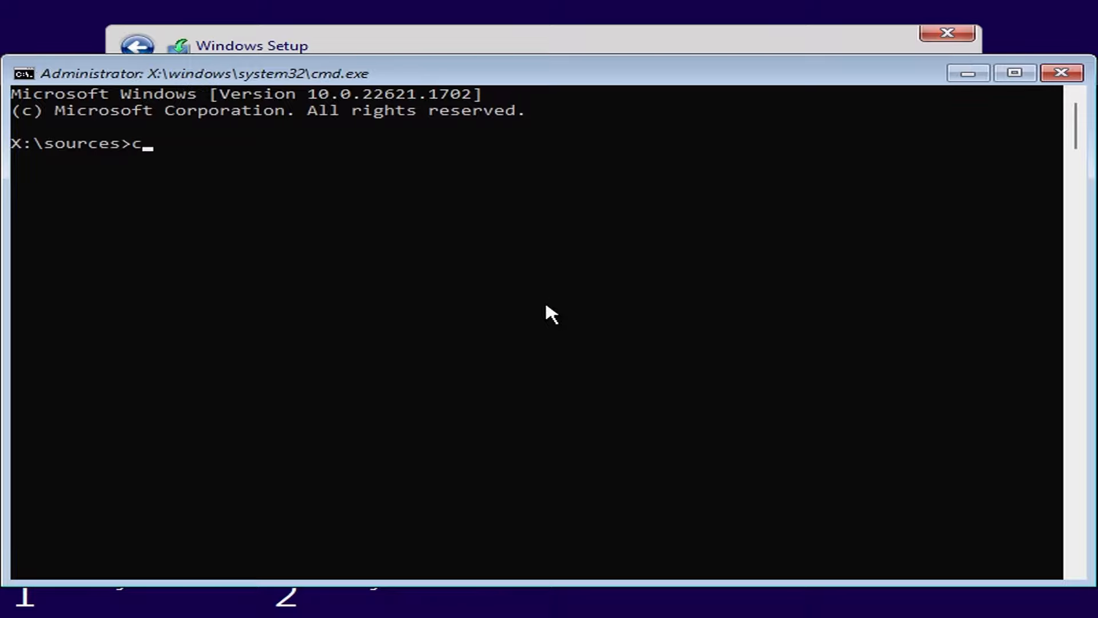
{"action": "type", "text": ":"}
{"action": "key", "text": "Return"}
{"action": "type", "text": "cd vhdx"}
{"action": "key", "text": "Return"}
{"action": "type", "text": "dir"}
{"action": "key", "text": "Return"}
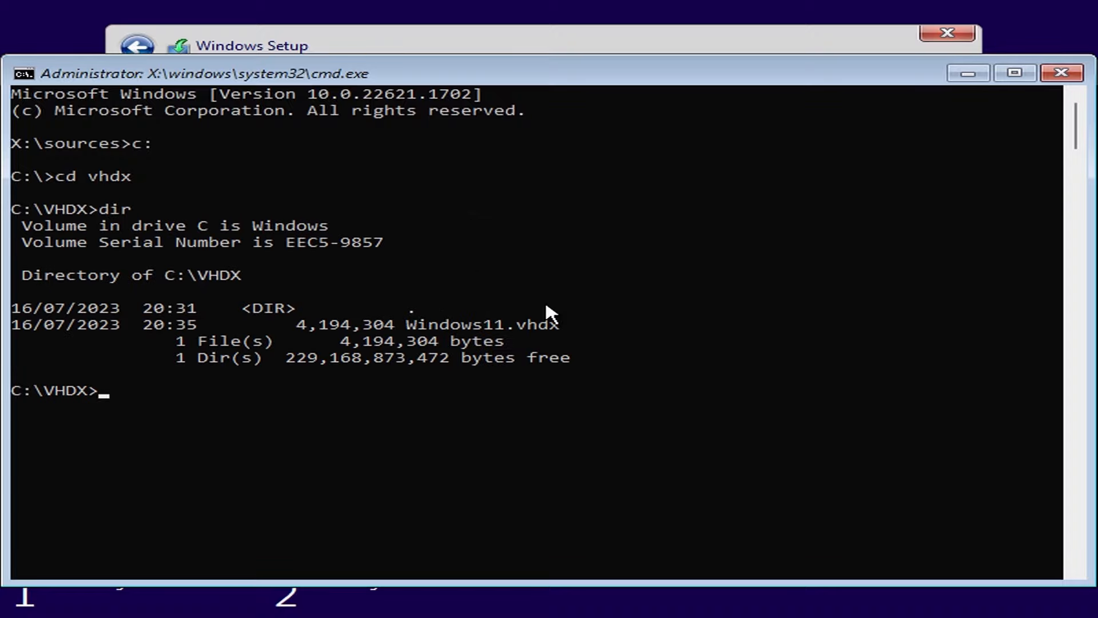
{"action": "type", "text": "diskpart"}
{"action": "key", "text": "Return"}
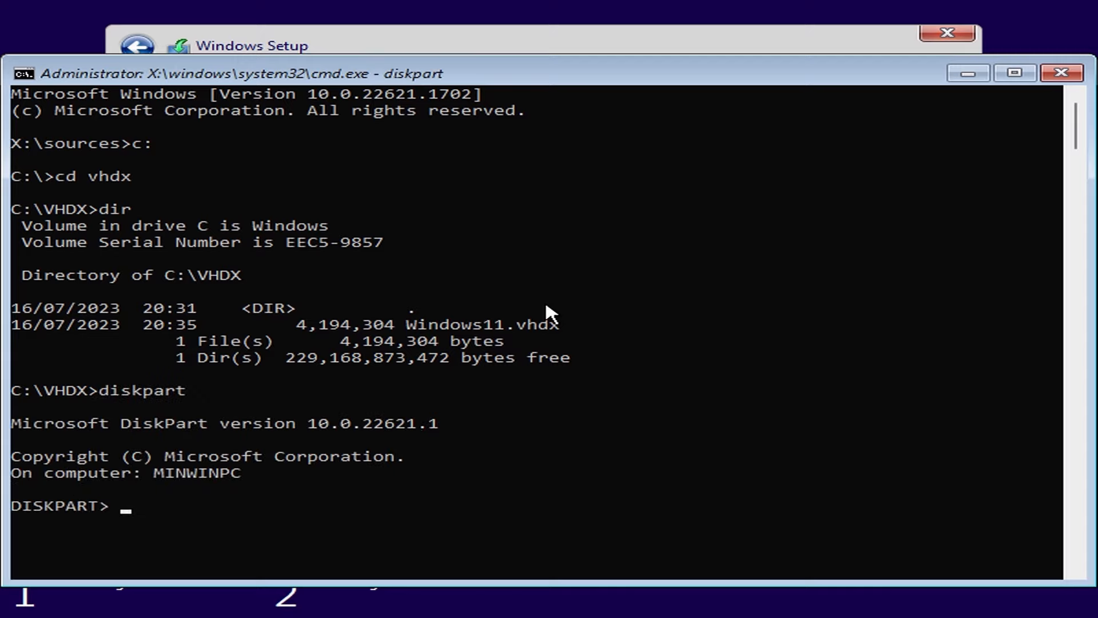
{"action": "type", "text": "select vdisk file=c:\\vhdx\\windows11.vhdx"}
Select vdisk file=c:\vhdx\windows11.vhdx, list volumes, attach it and exit back to Setup.
{"action": "key", "text": "Return"}
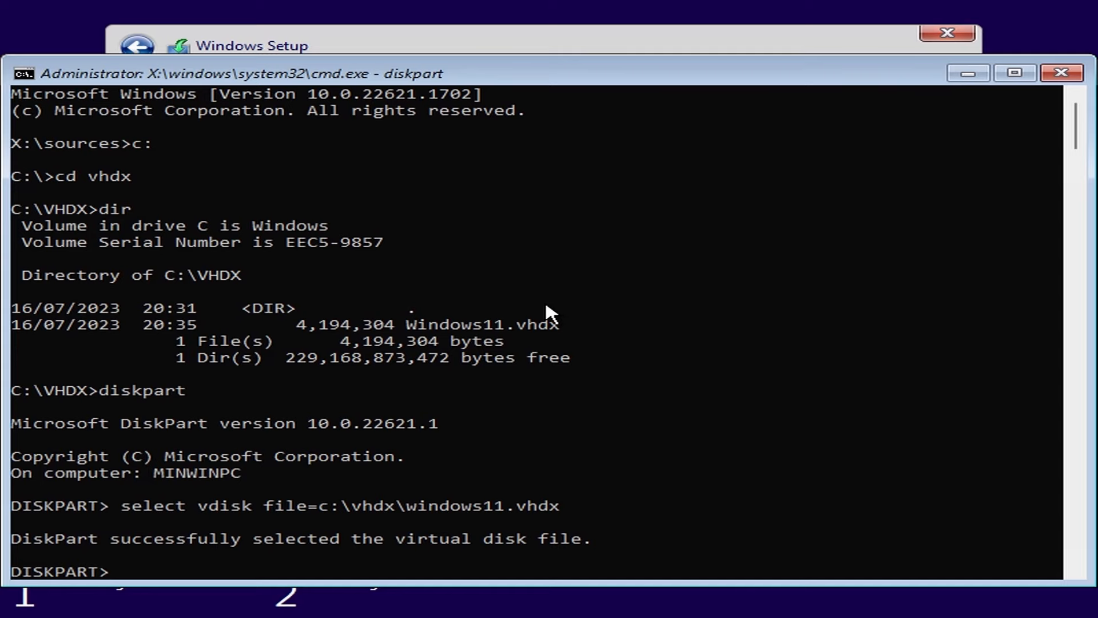
{"action": "type", "text": "list volume"}
{"action": "key", "text": "Return"}
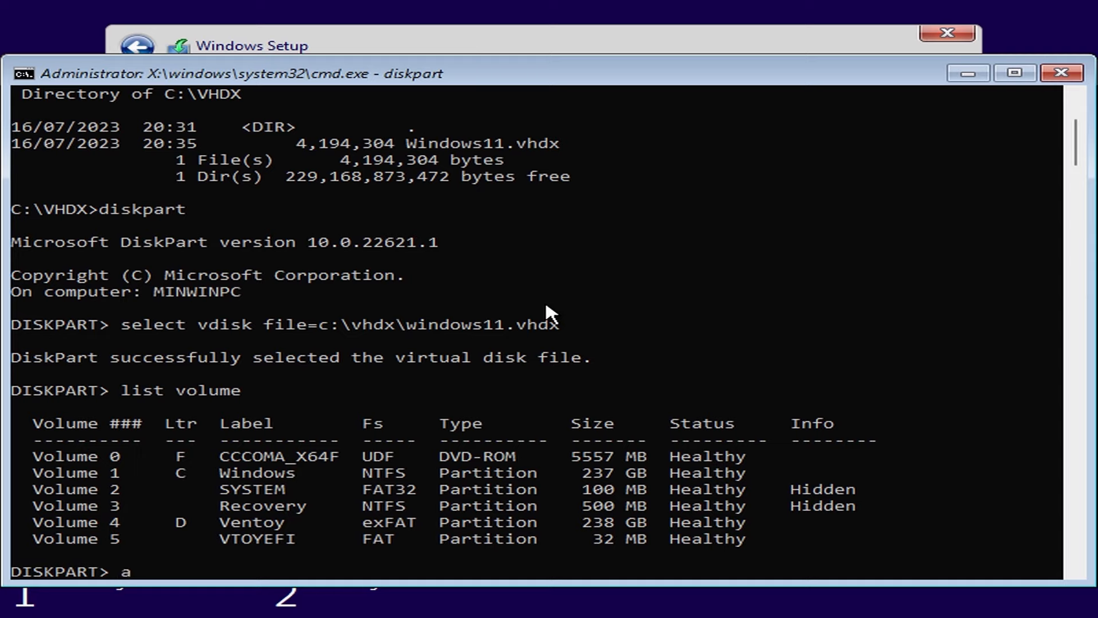
{"action": "type", "text": "ttach vdisk"}
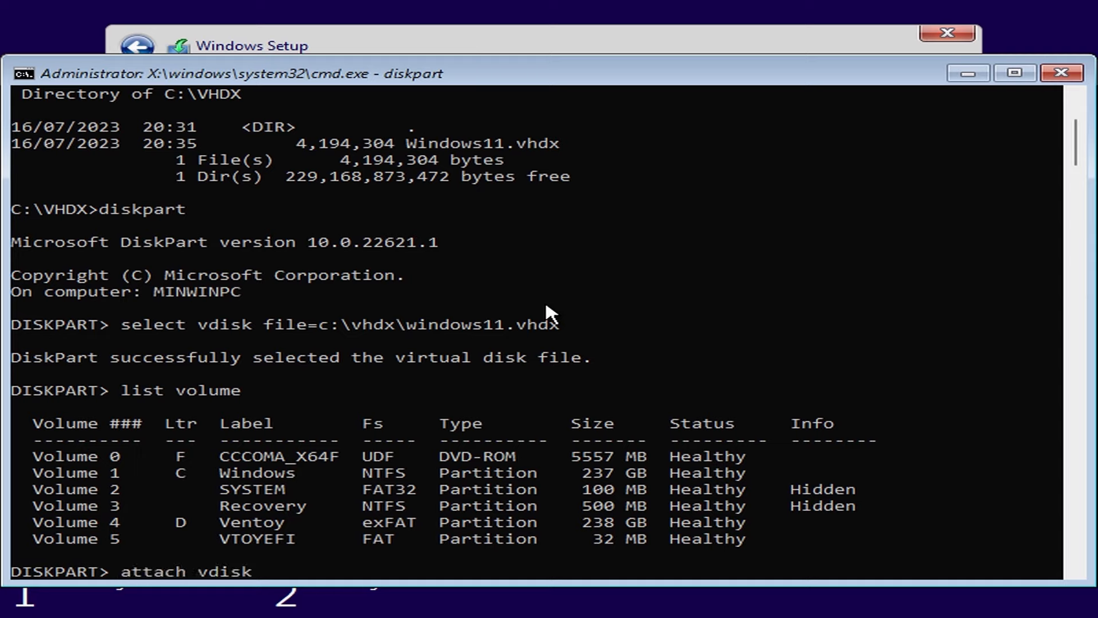
{"action": "key", "text": "Return"}
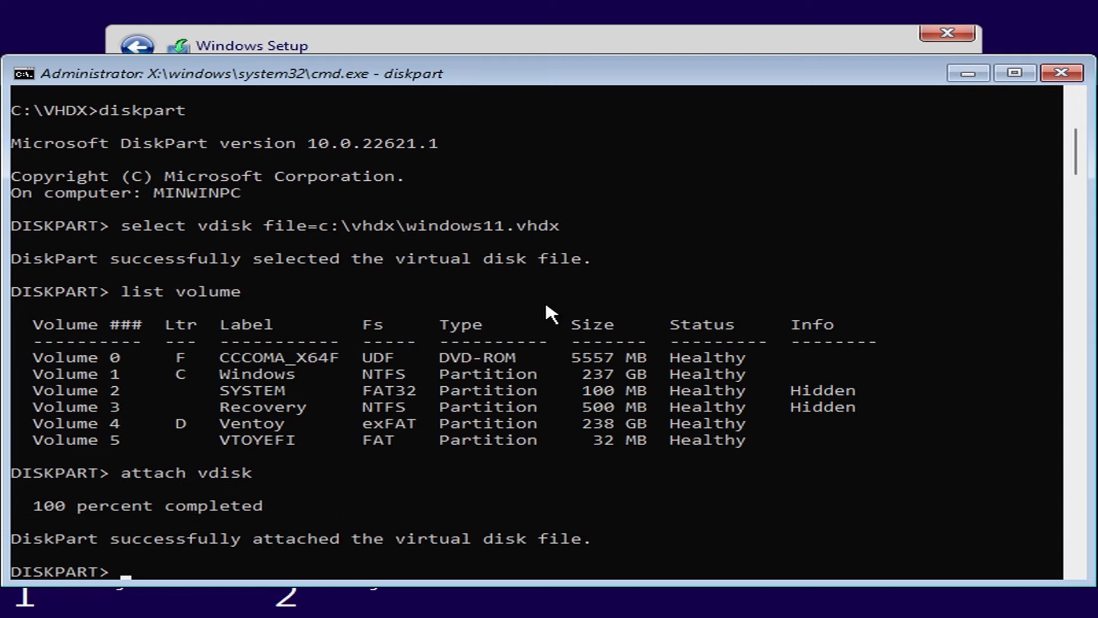
{"action": "type", "text": "exit"}
{"action": "key", "text": "Return"}
{"action": "type", "text": "exit"}
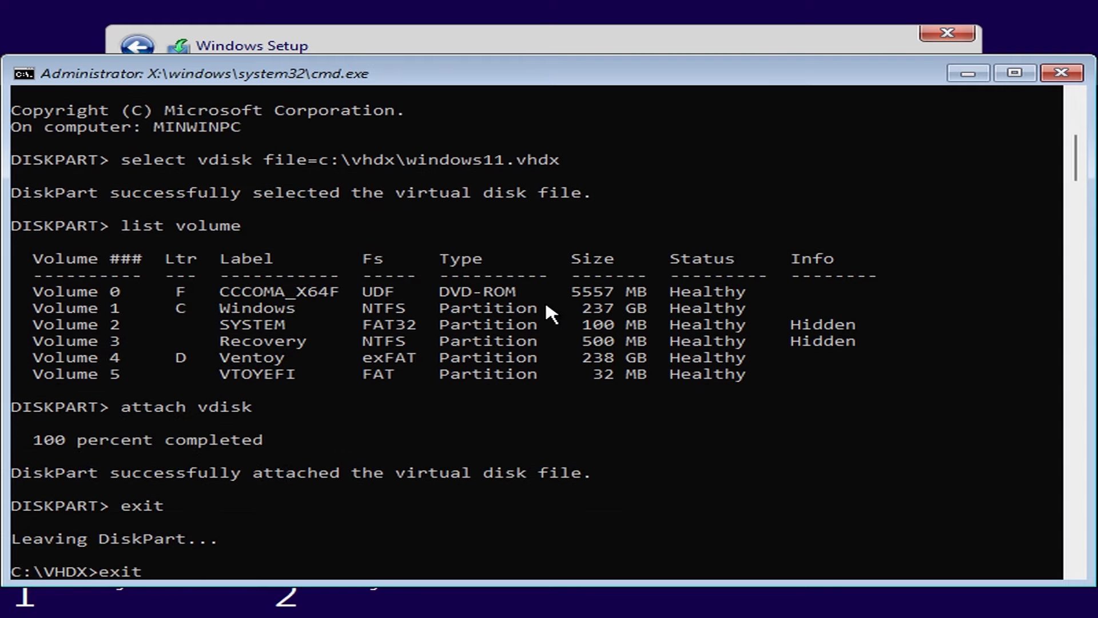
{"action": "key", "text": "Return"}
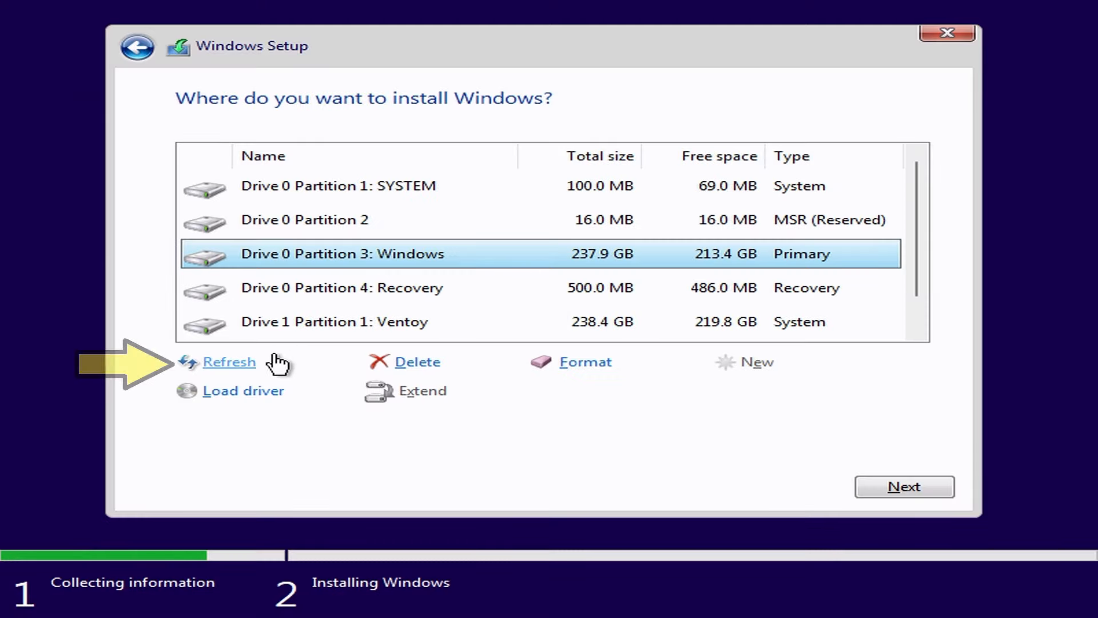
Refresh the drive list and install Windows onto Drive 2 Unallocated Space.
{"action": "left_click", "coordinate": [230, 361]}
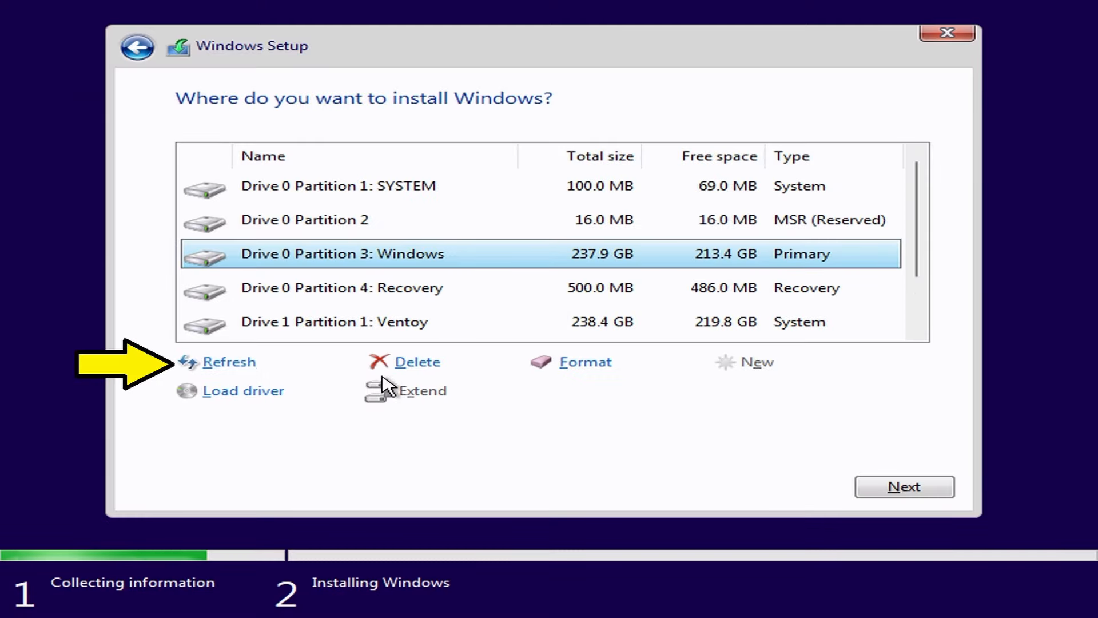
{"action": "left_click_drag", "start_coordinate": [917, 223], "coordinate": [930, 327]}
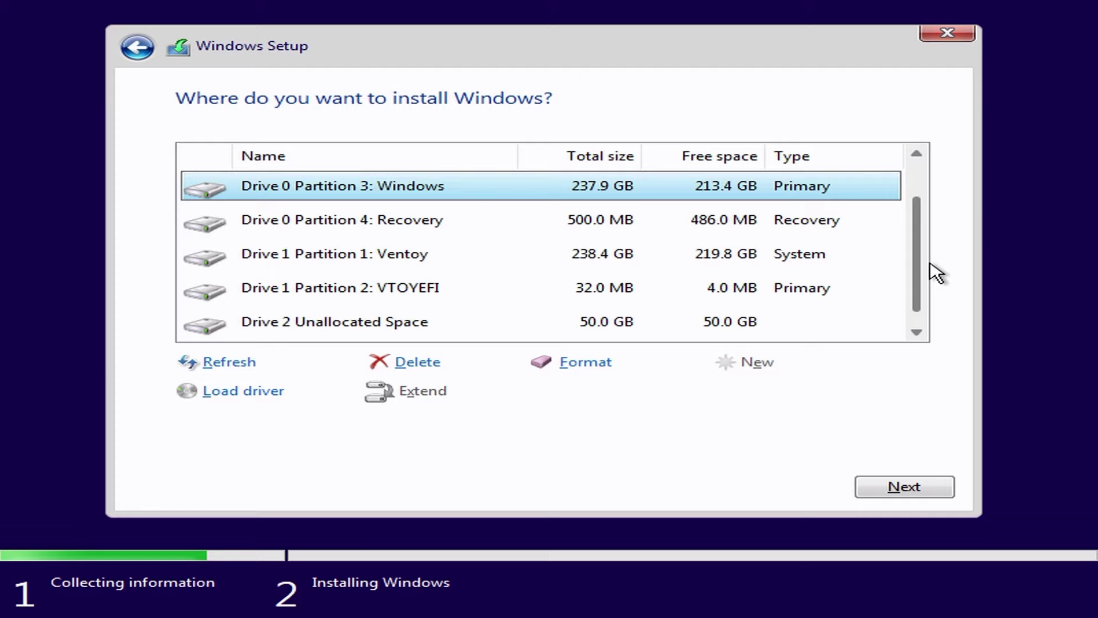
{"action": "left_click", "coordinate": [473, 323]}
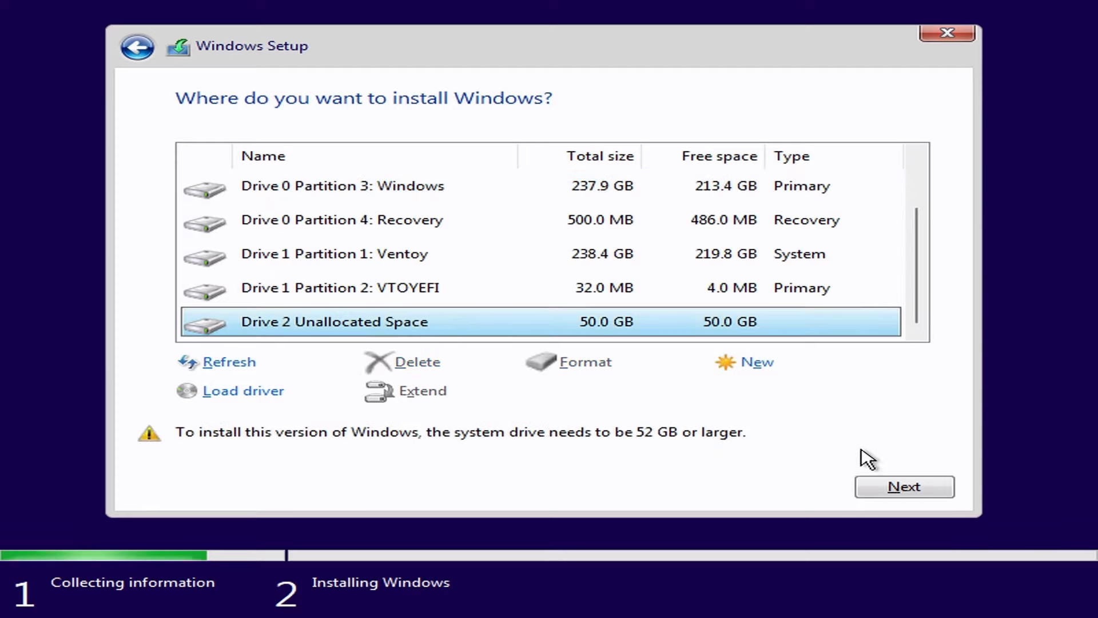
{"action": "left_click", "coordinate": [905, 486]}
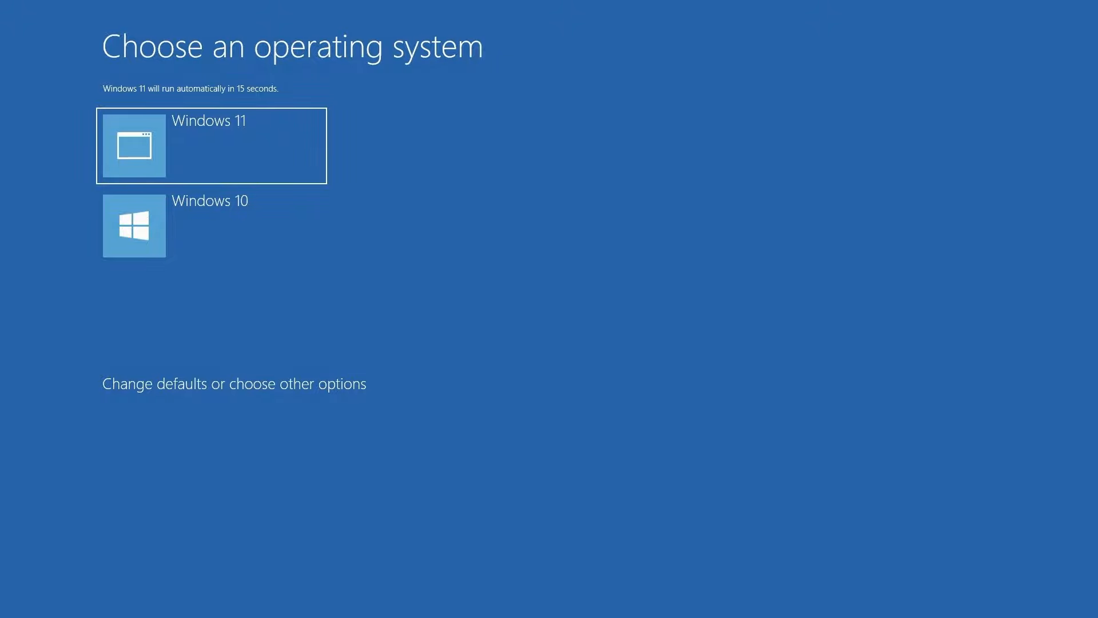
Browse the boot menu and its other options, then boot Windows 11.
{"action": "key", "text": "Down"}
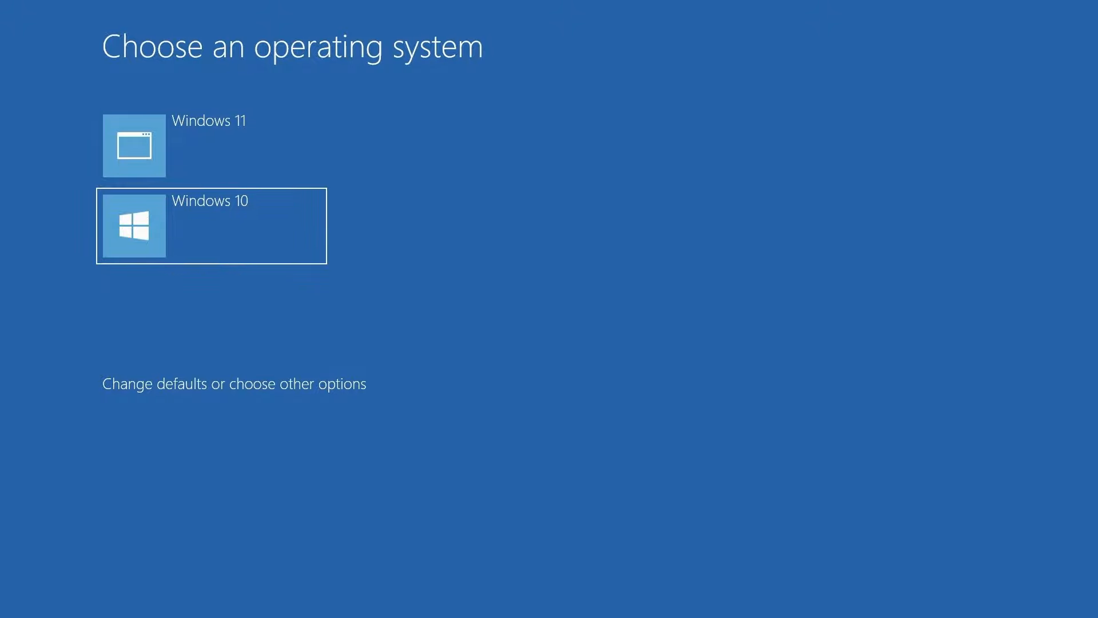
{"action": "key", "text": "Up"}
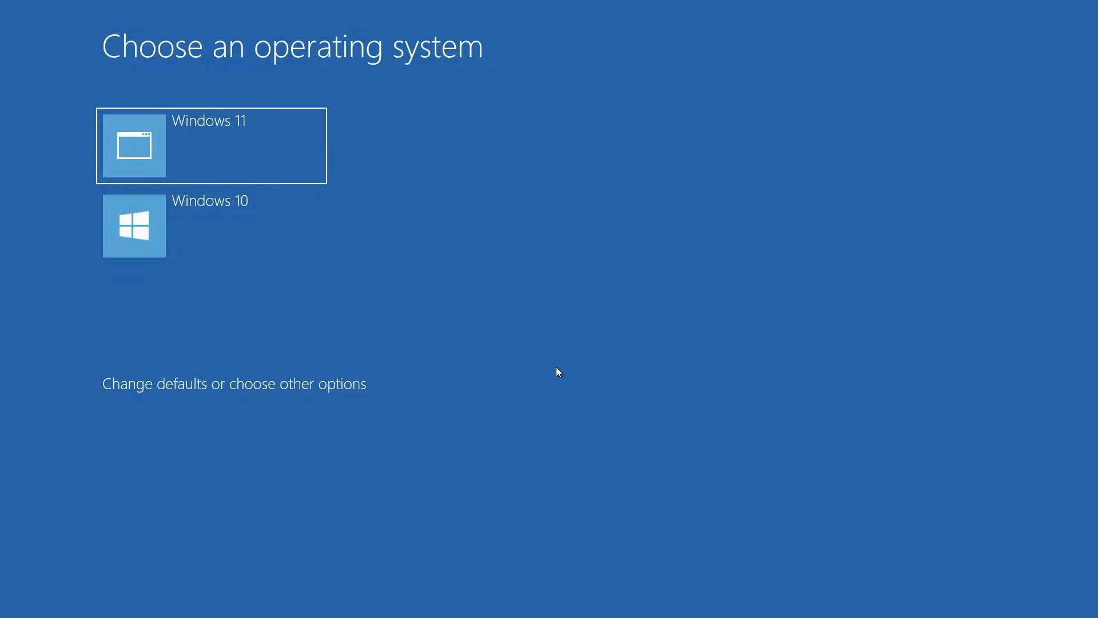
{"action": "left_click", "coordinate": [369, 384]}
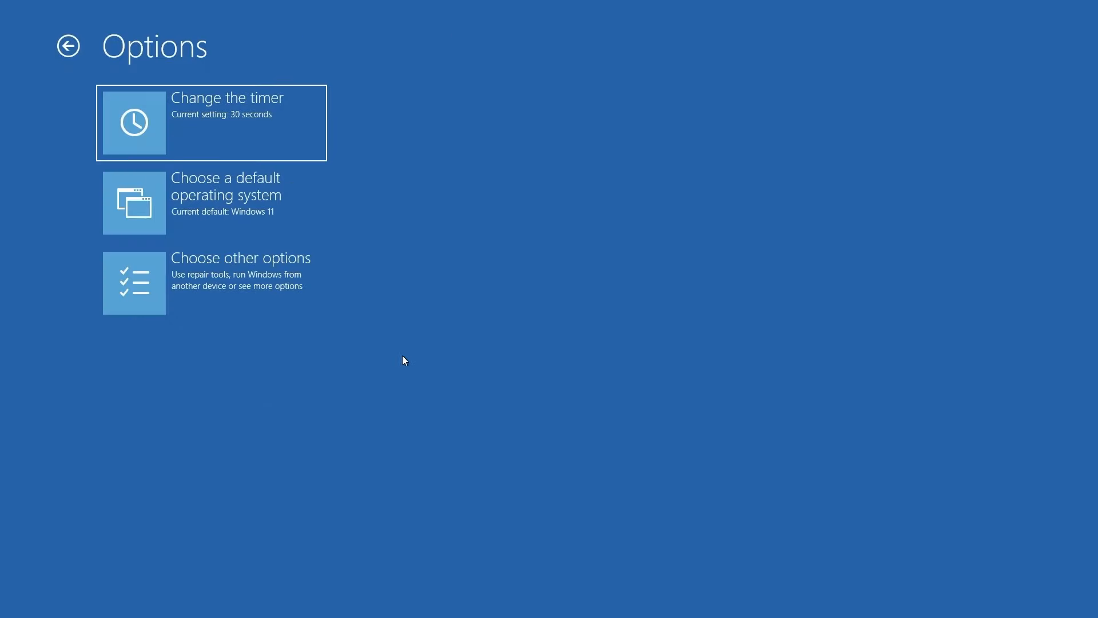
{"action": "left_click", "coordinate": [68, 46]}
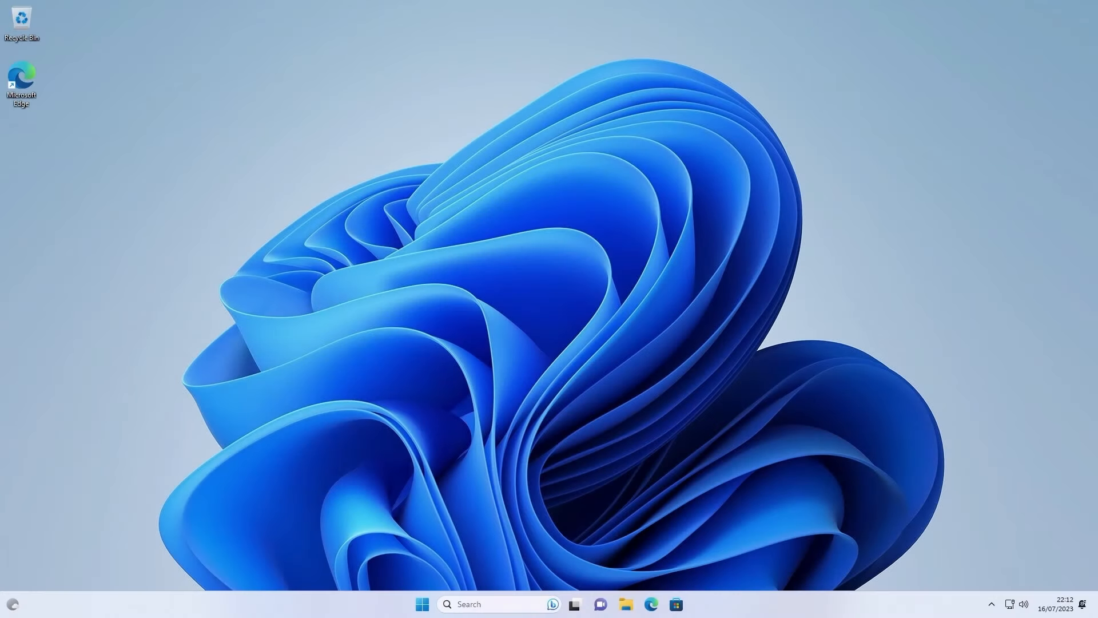
In This PC, rename Local Disk (C:) to Windows11.
{"action": "key", "text": "super+e"}
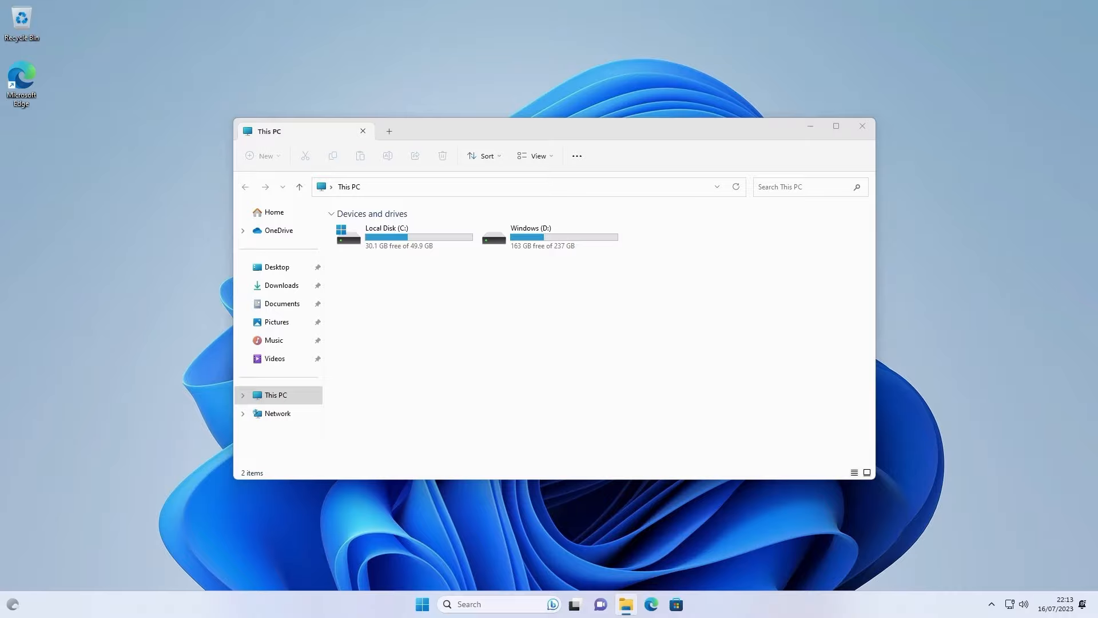
{"action": "left_click", "coordinate": [393, 238]}
{"action": "right_click", "coordinate": [393, 238]}
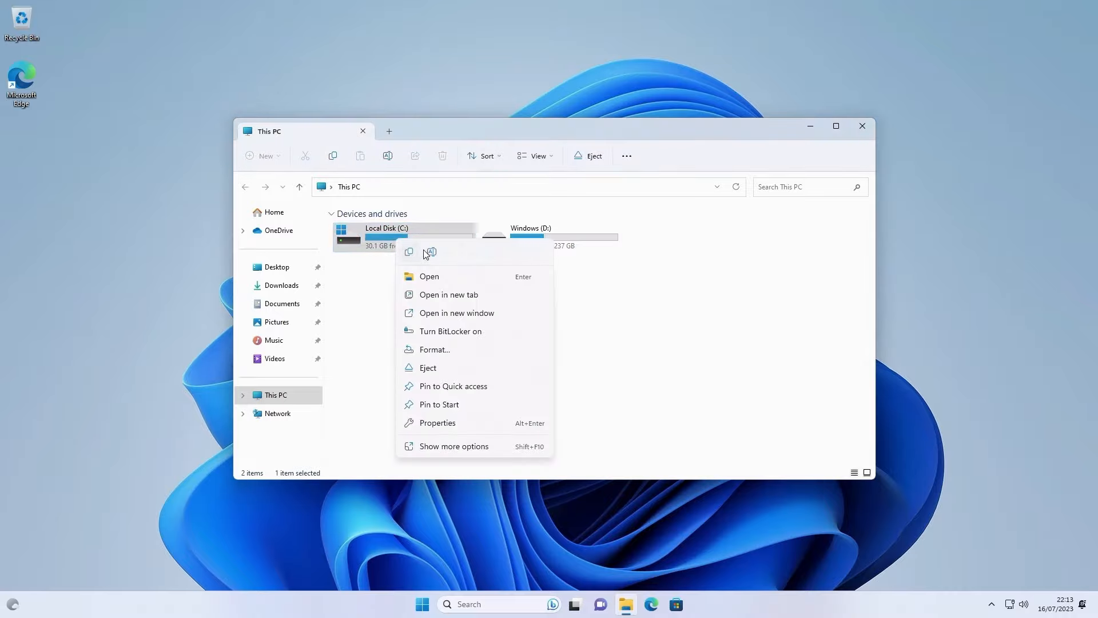
{"action": "key", "text": "Escape"}
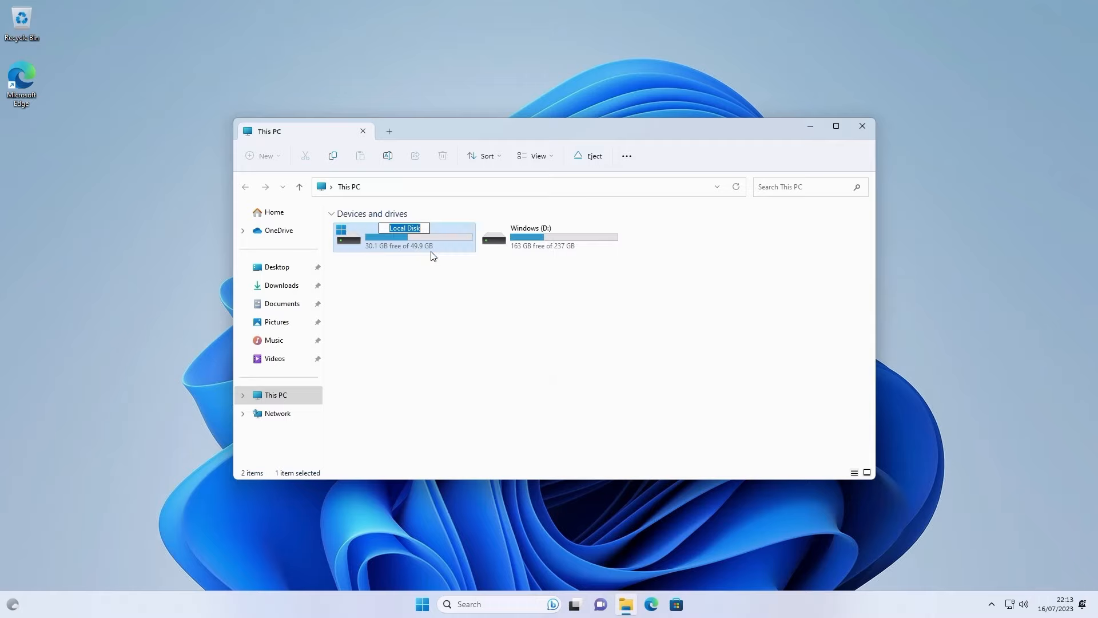
{"action": "type", "text": "Windows11"}
{"action": "key", "text": "Return"}
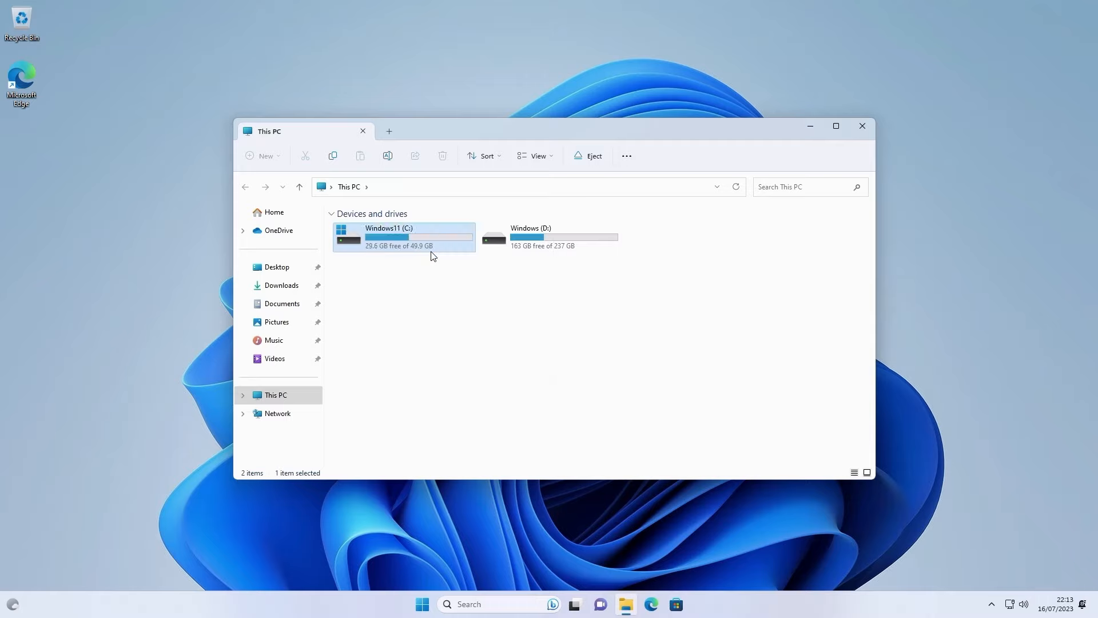
Rename Windows (D:) to Windows10.
{"action": "left_click", "coordinate": [523, 238]}
{"action": "key", "text": "F2"}
{"action": "type", "text": "Windows10"}
{"action": "key", "text": "Return"}
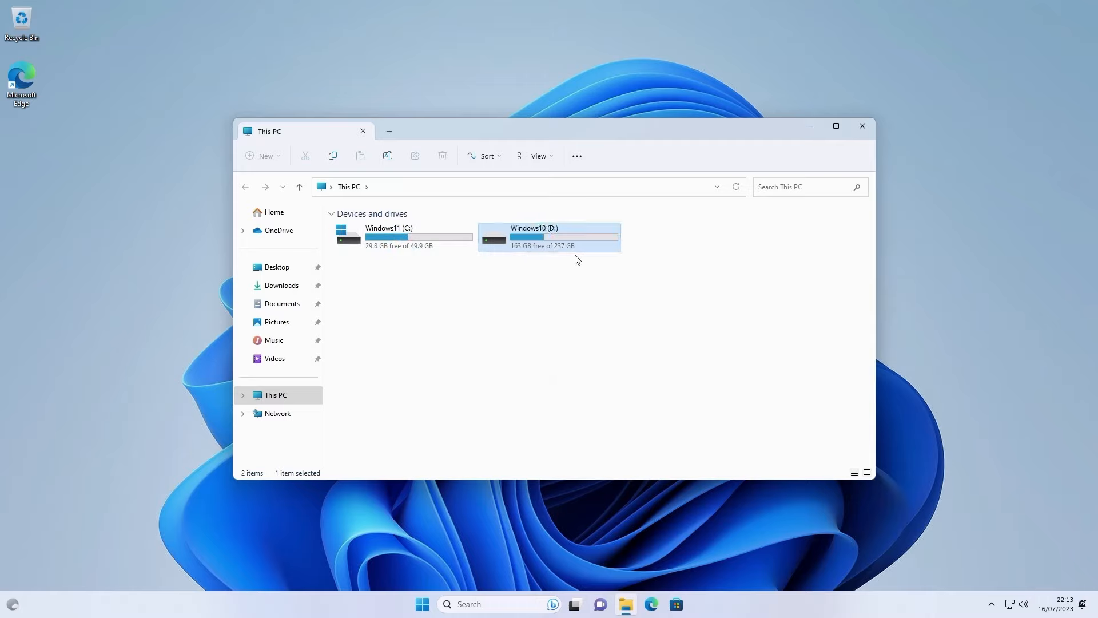
{"action": "left_click", "coordinate": [530, 306]}
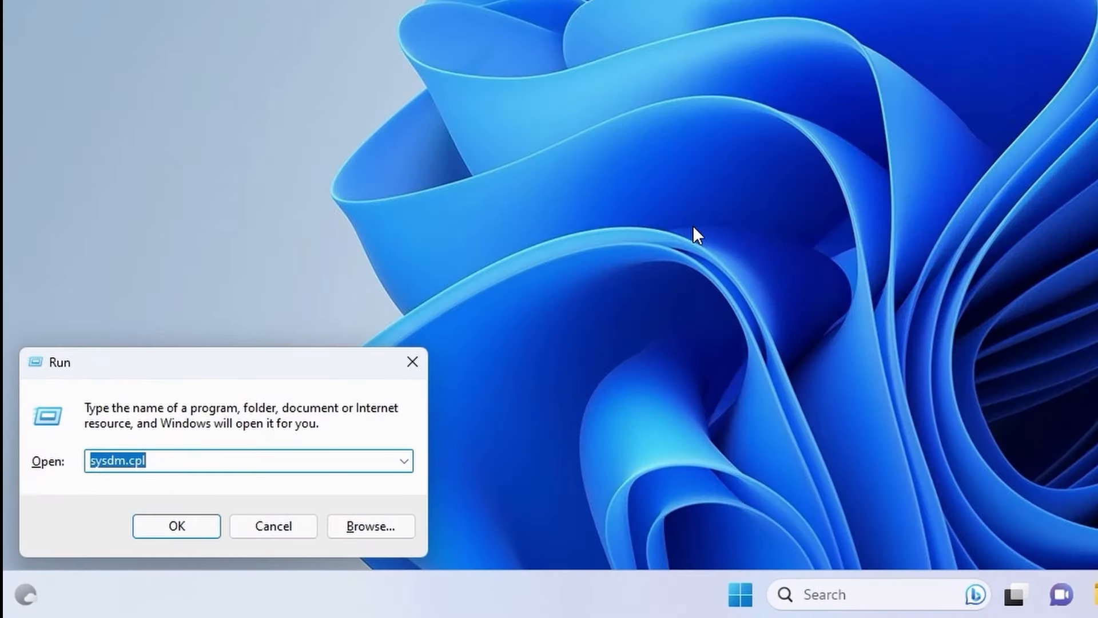
Review the Start-up and Recovery settings under Advanced, then cancel both dialogs unchanged.
{"action": "key", "text": "Return"}
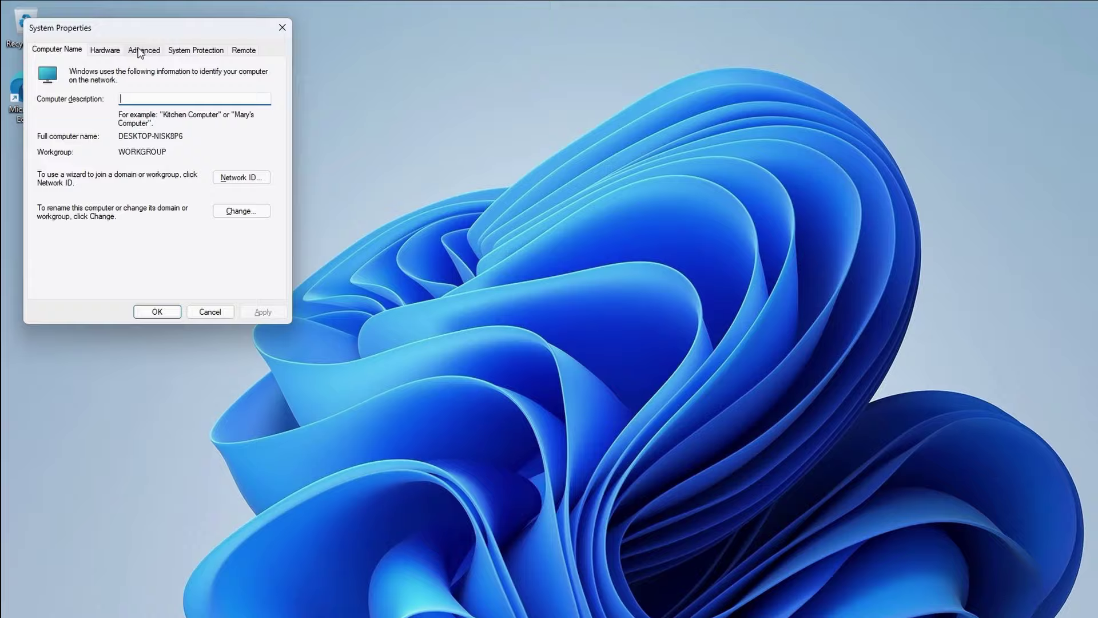
{"action": "left_click", "coordinate": [125, 43]}
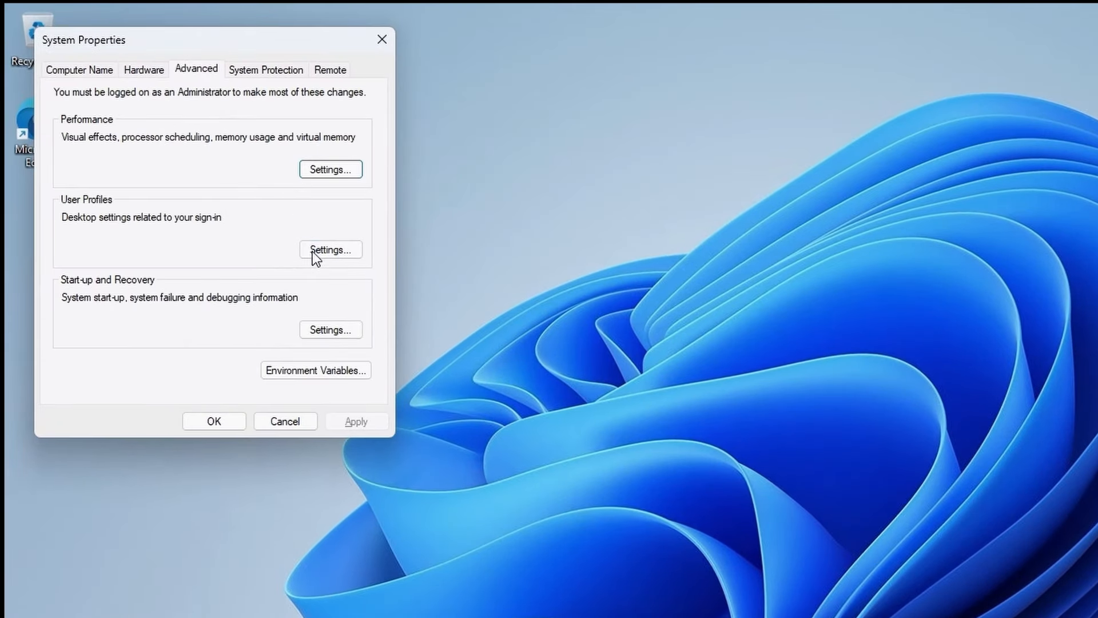
{"action": "left_click", "coordinate": [336, 328]}
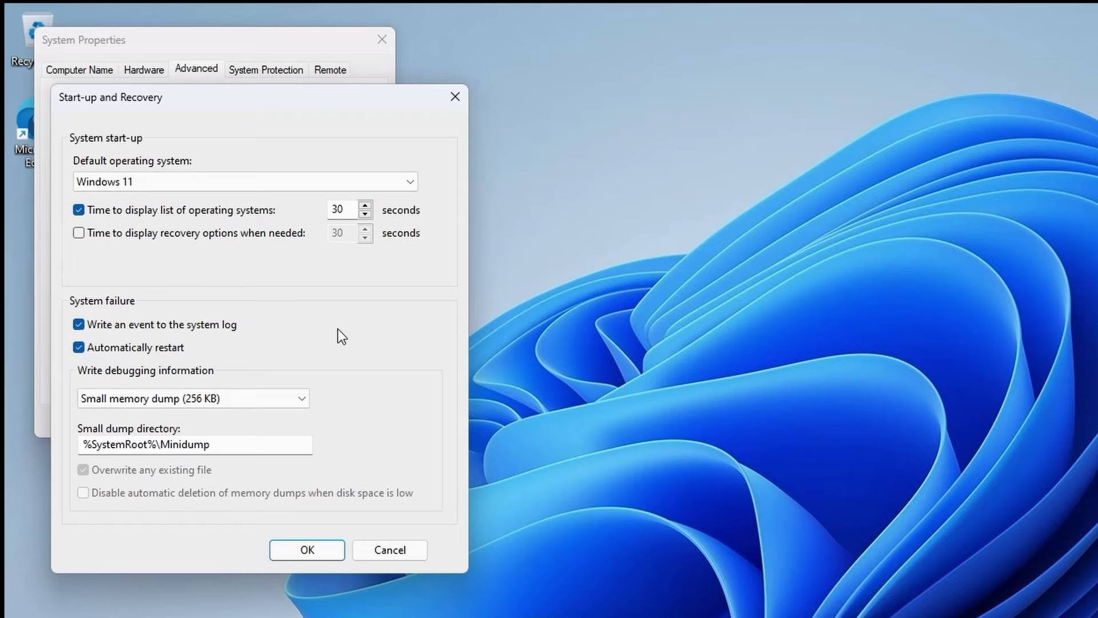
{"action": "left_click", "coordinate": [383, 551]}
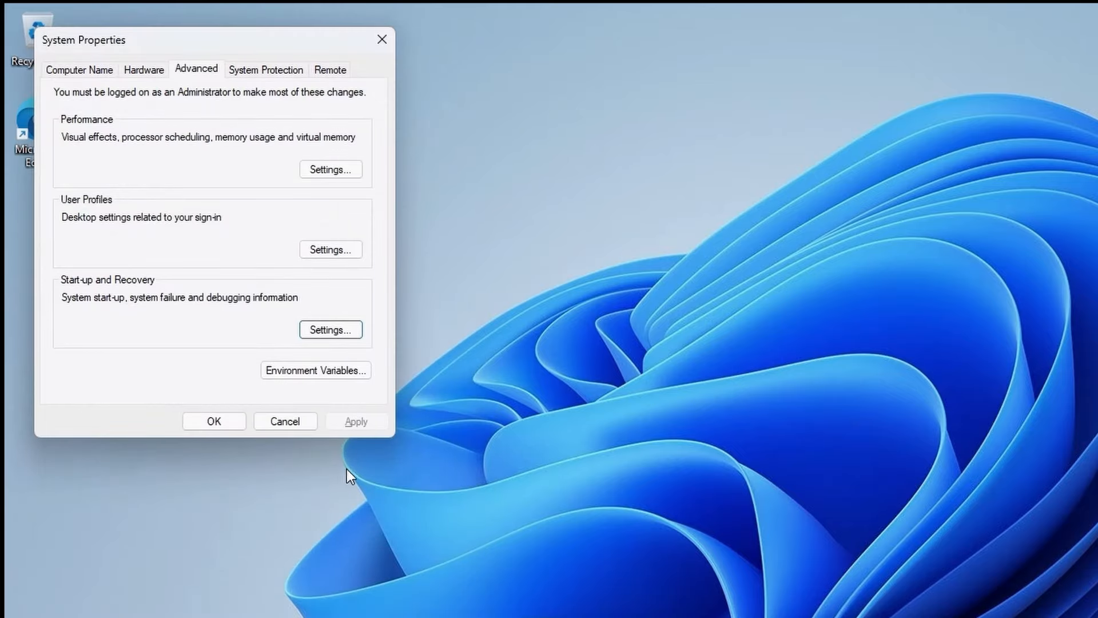
{"action": "left_click", "coordinate": [287, 422]}
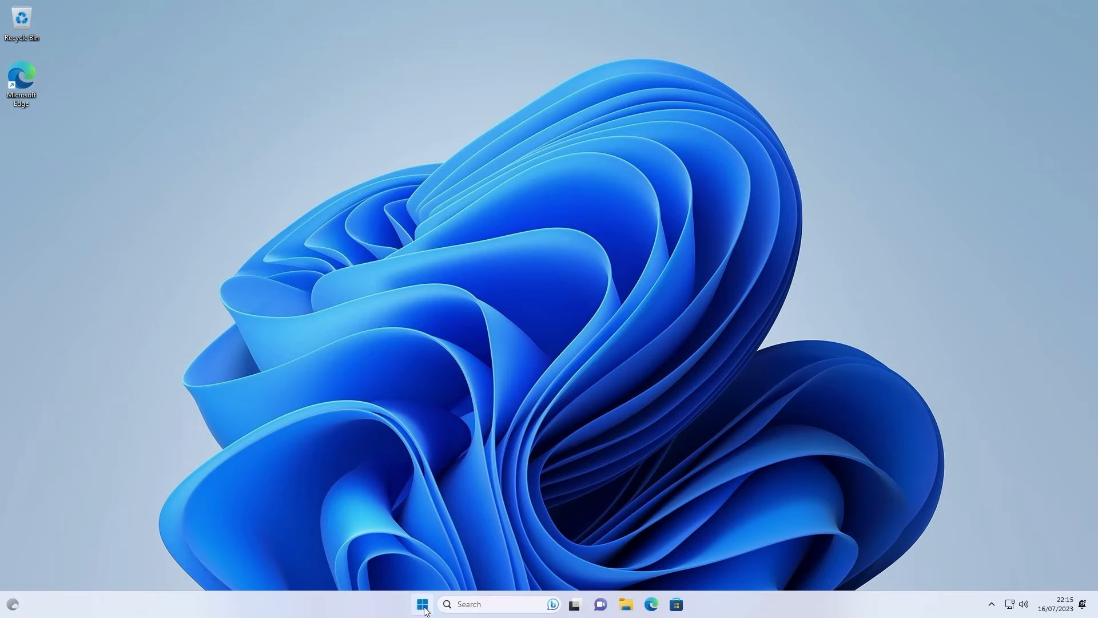
Restart into Windows 8.1 and browse to the VHDX folder on Windows10 (D:).
{"action": "left_click", "coordinate": [423, 604]}
{"action": "left_click", "coordinate": [690, 564]}
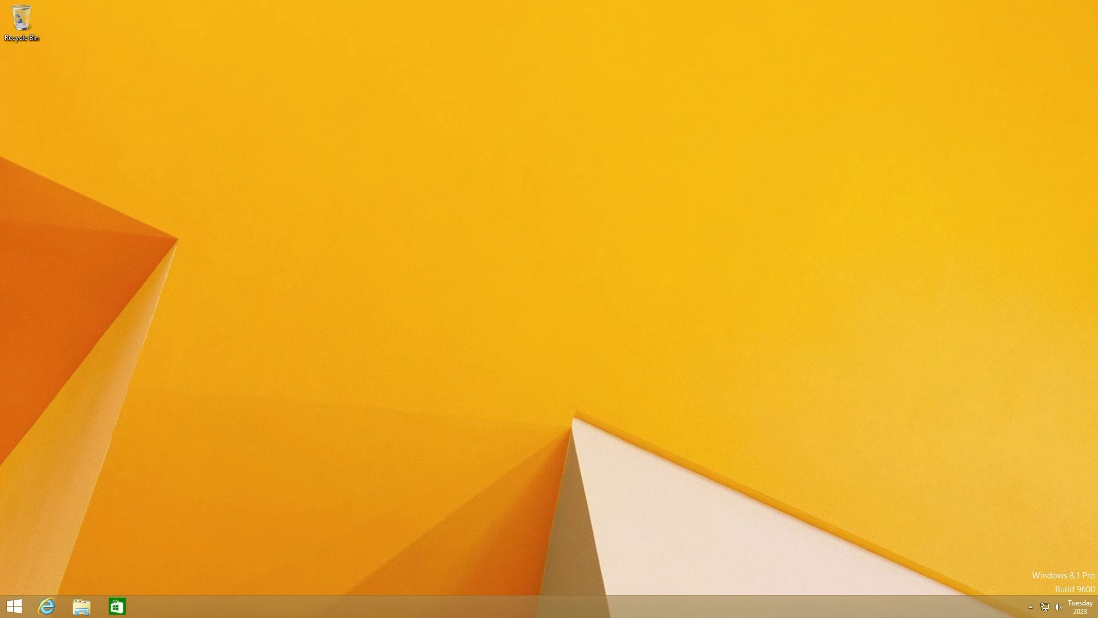
{"action": "key", "text": "super+e"}
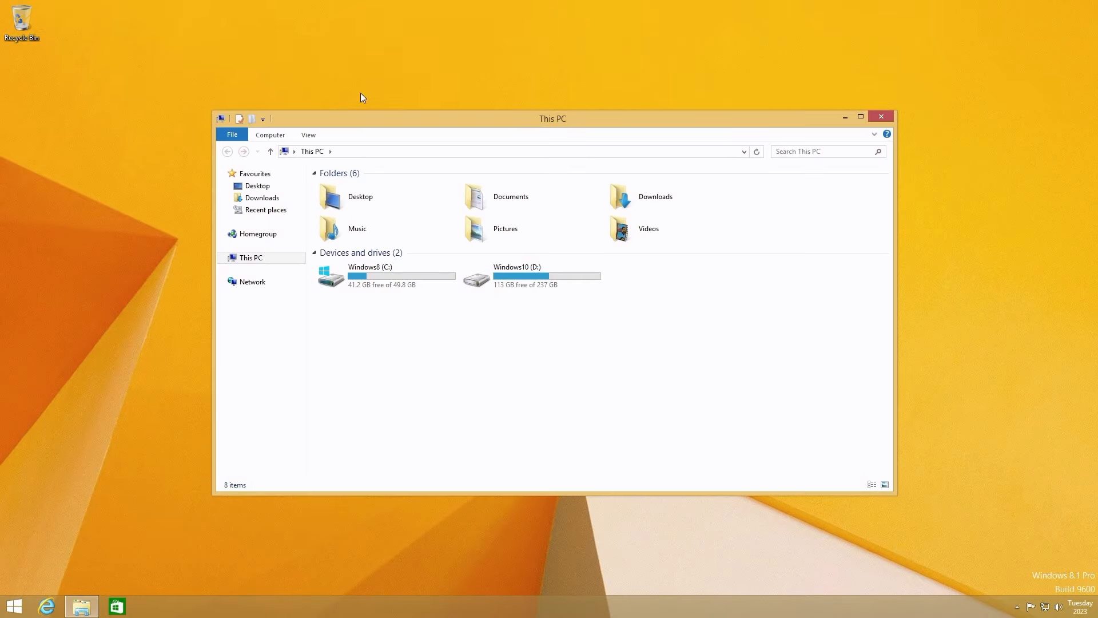
{"action": "double_click", "coordinate": [530, 274]}
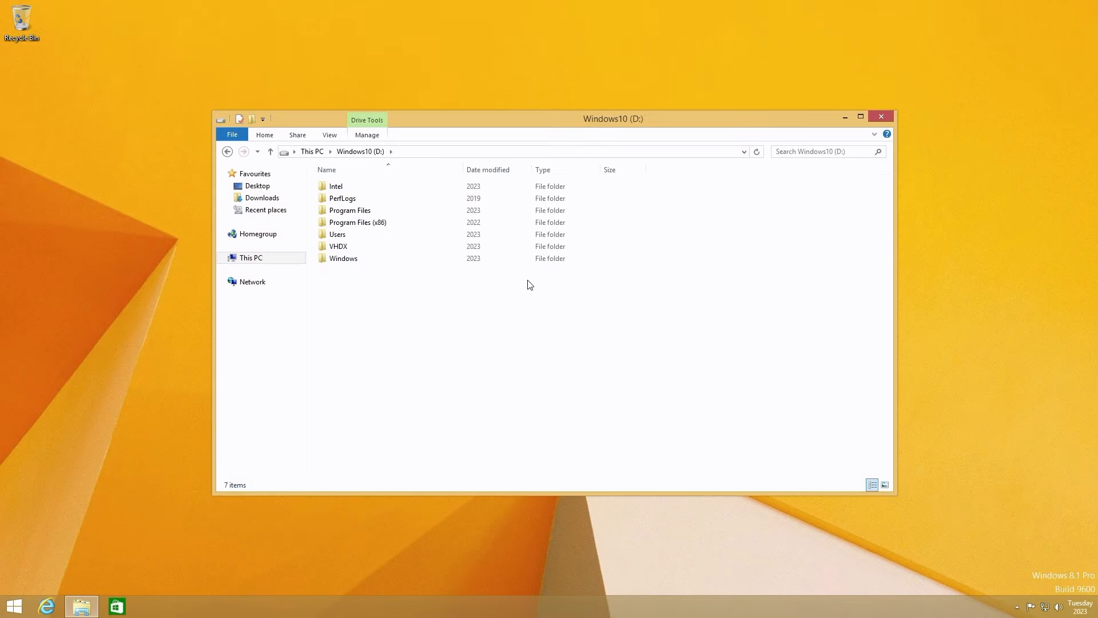
{"action": "double_click", "coordinate": [410, 246]}
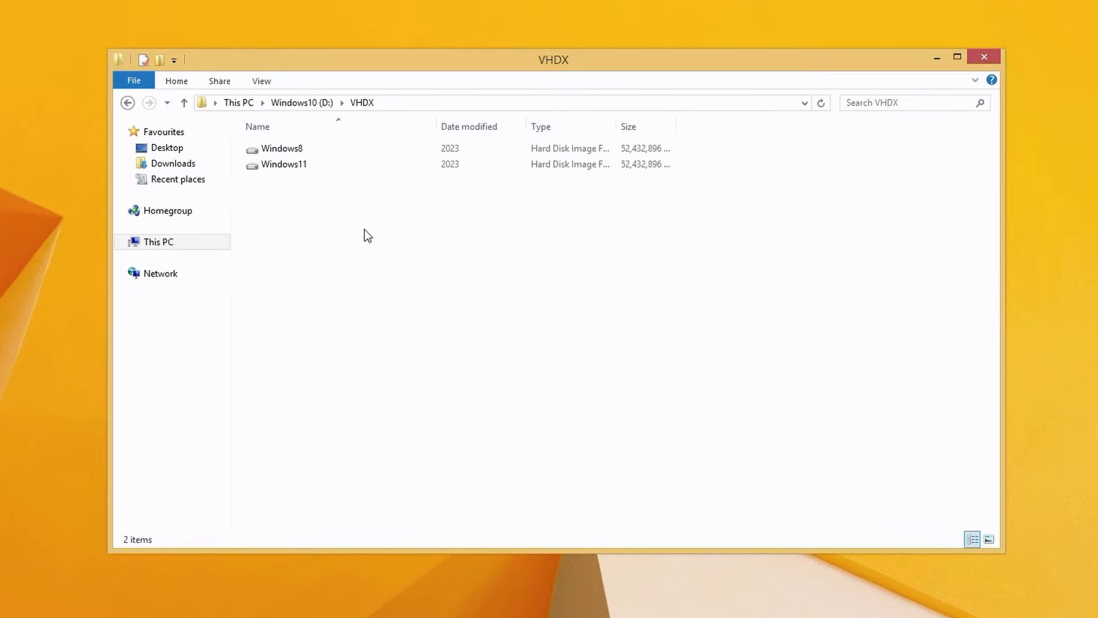
Permanently delete the Windows11 disk image, leaving only Windows8, and close Explorer.
{"action": "left_click", "coordinate": [293, 165]}
{"action": "right_click", "coordinate": [293, 167]}
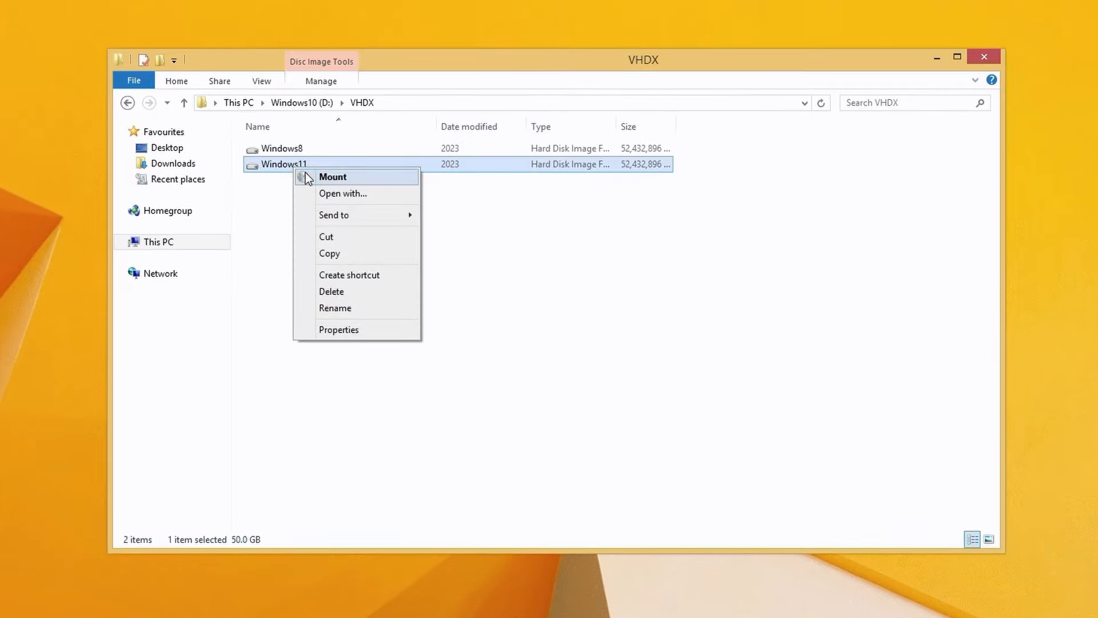
{"action": "left_click", "coordinate": [361, 289]}
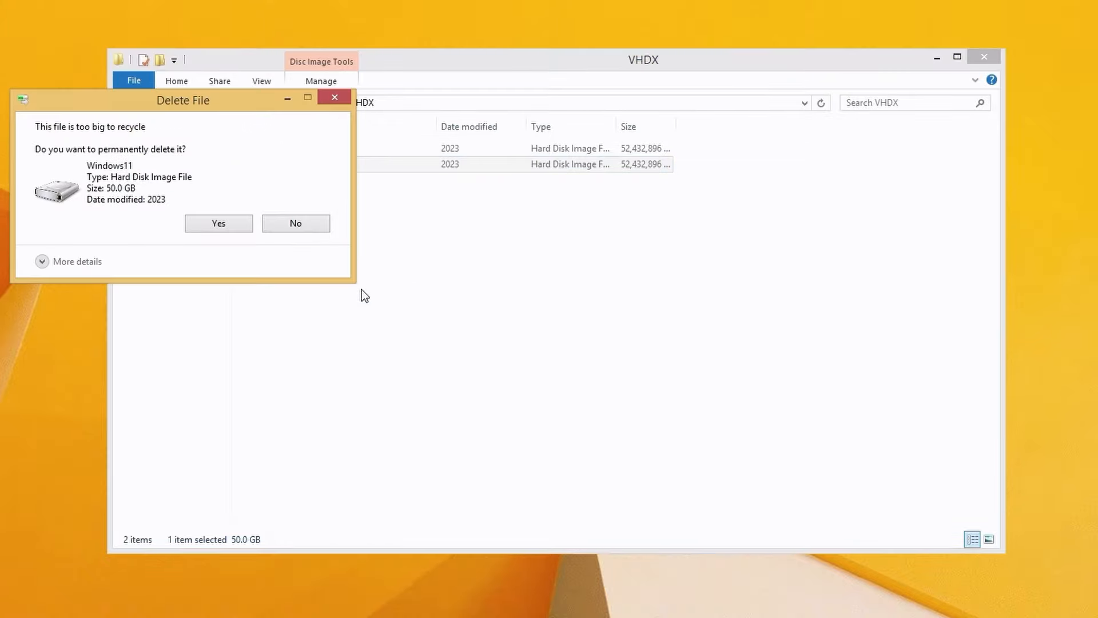
{"action": "left_click", "coordinate": [228, 222]}
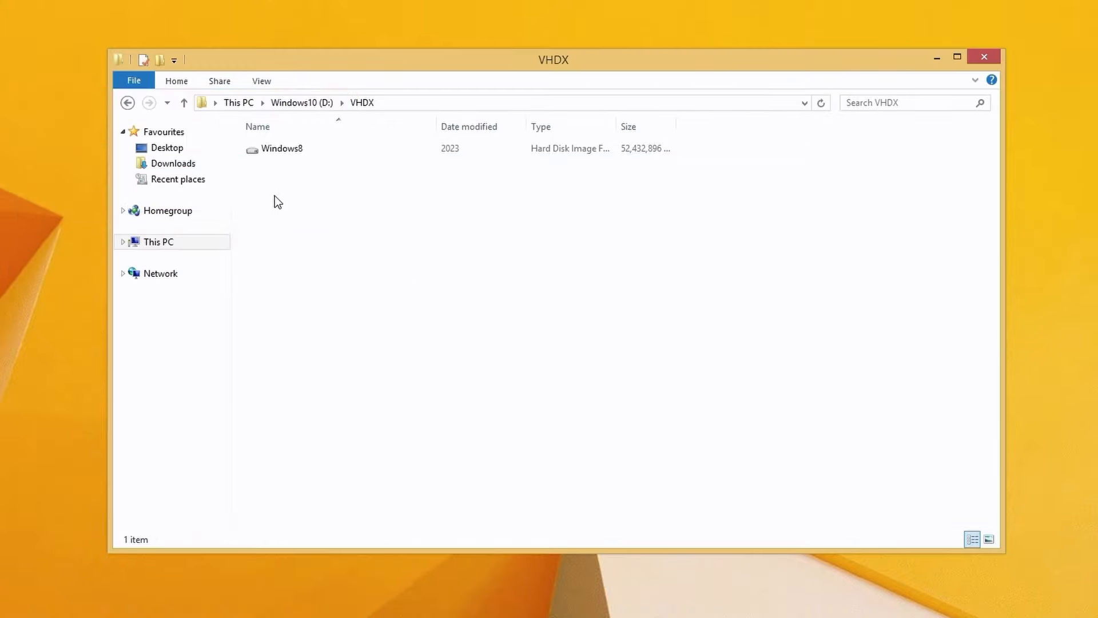
{"action": "left_click", "coordinate": [985, 57]}
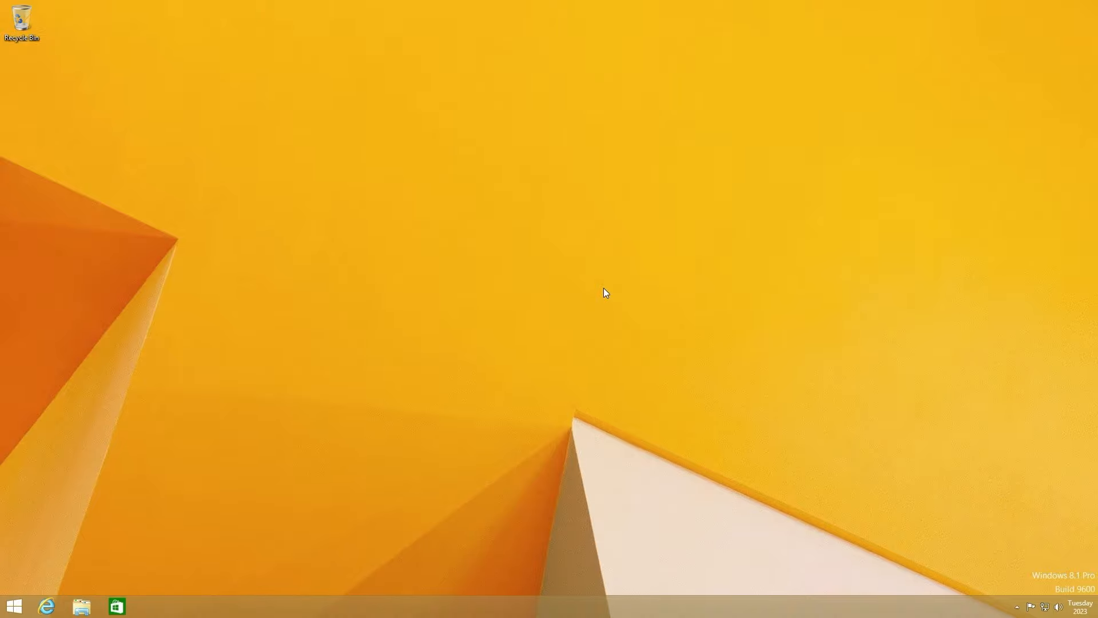
In msconfig's Boot list, delete the Windows 11 entry, apply, and exit without restarting.
{"action": "key", "text": "super+r"}
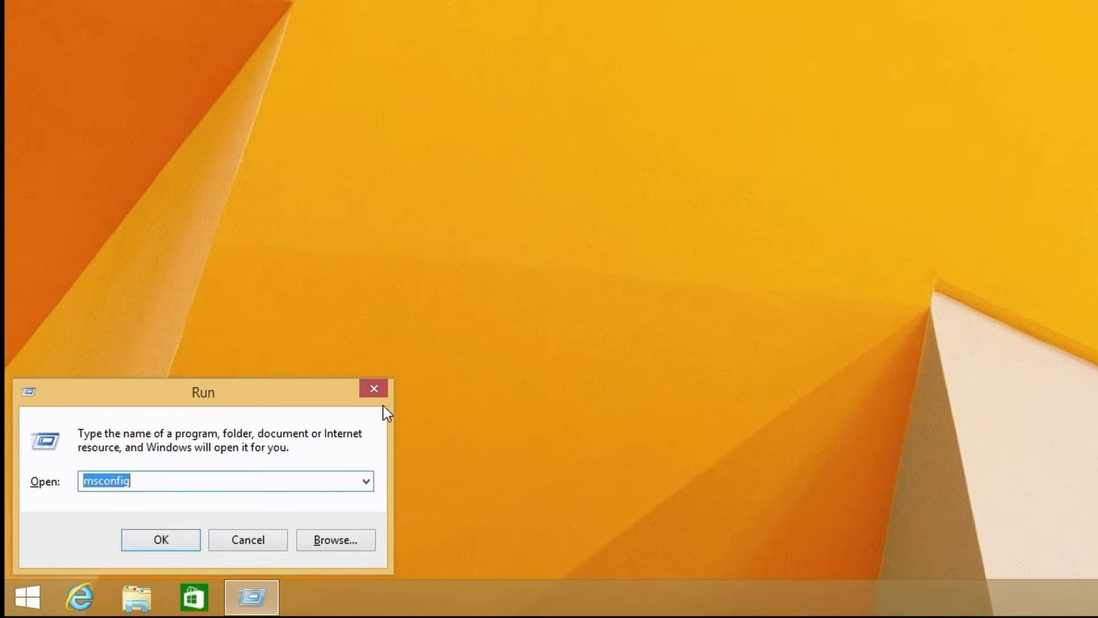
{"action": "left_click", "coordinate": [161, 540]}
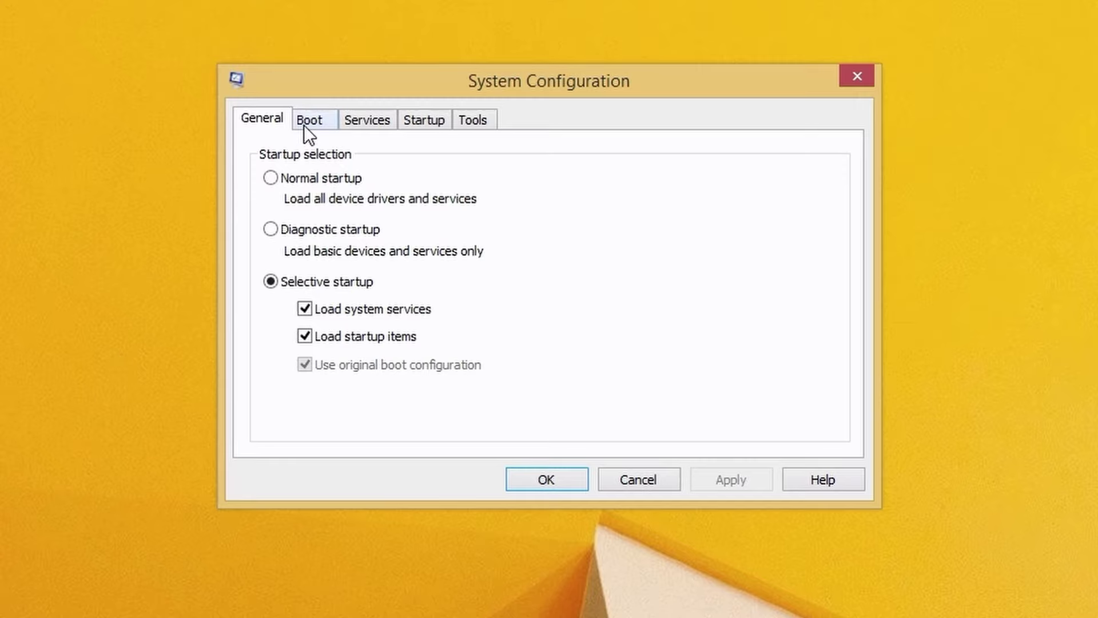
{"action": "left_click", "coordinate": [307, 121]}
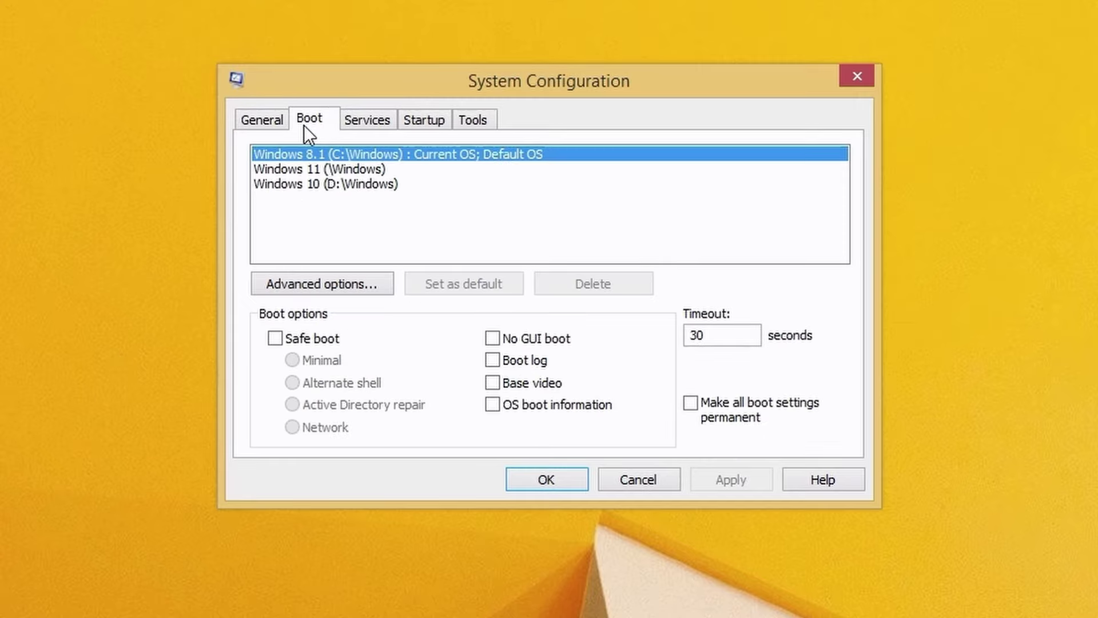
{"action": "left_click", "coordinate": [354, 170]}
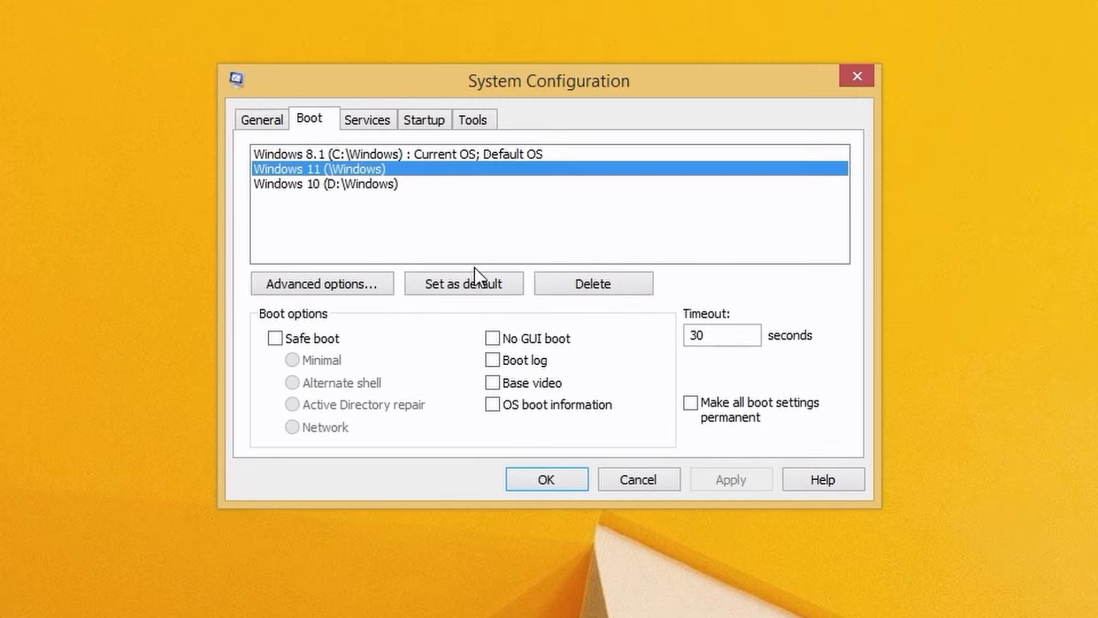
{"action": "left_click", "coordinate": [586, 283]}
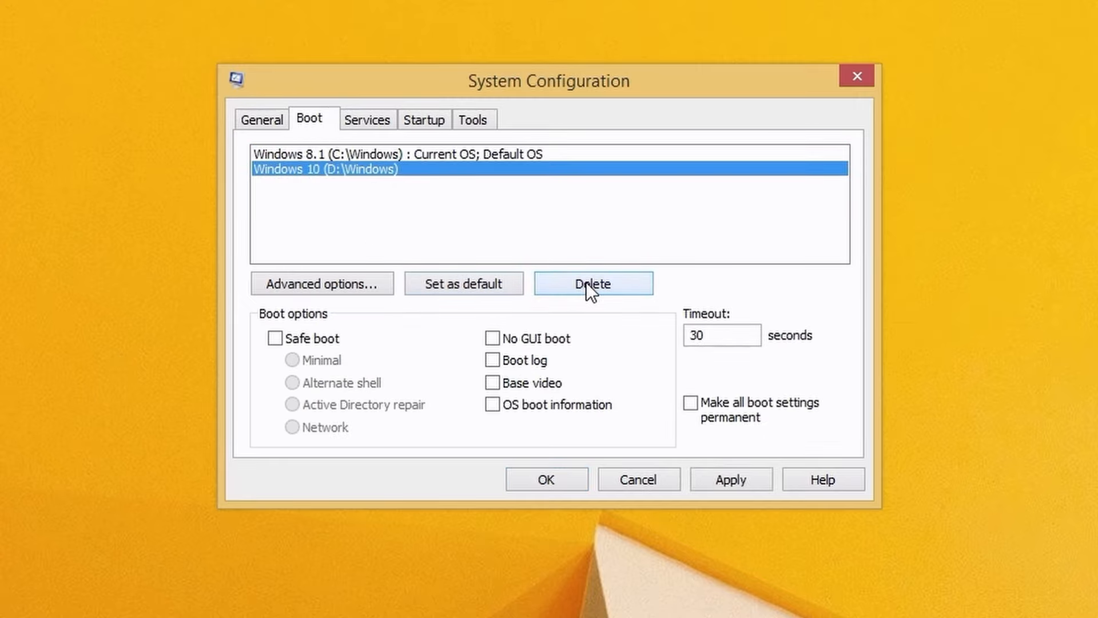
{"action": "left_click", "coordinate": [728, 480]}
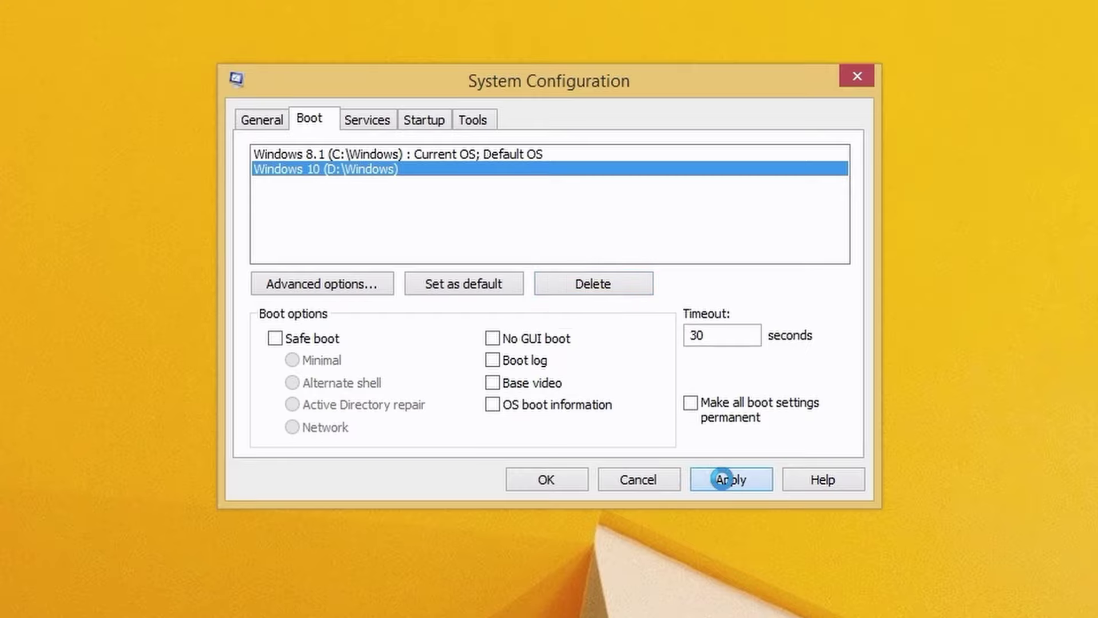
{"action": "left_click", "coordinate": [554, 482]}
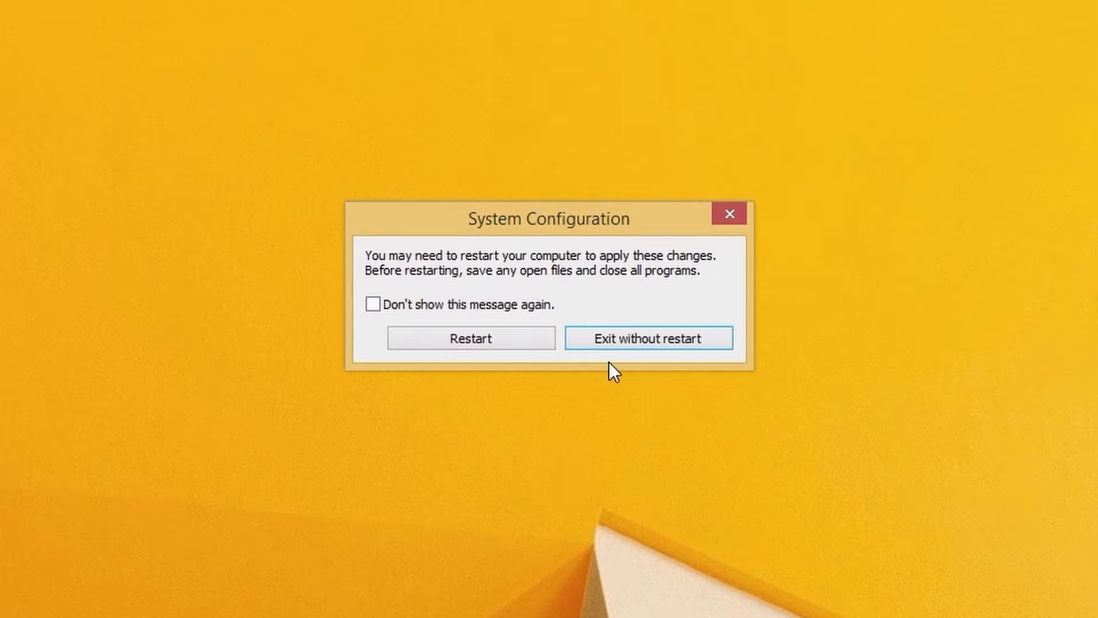
{"action": "left_click", "coordinate": [622, 337]}
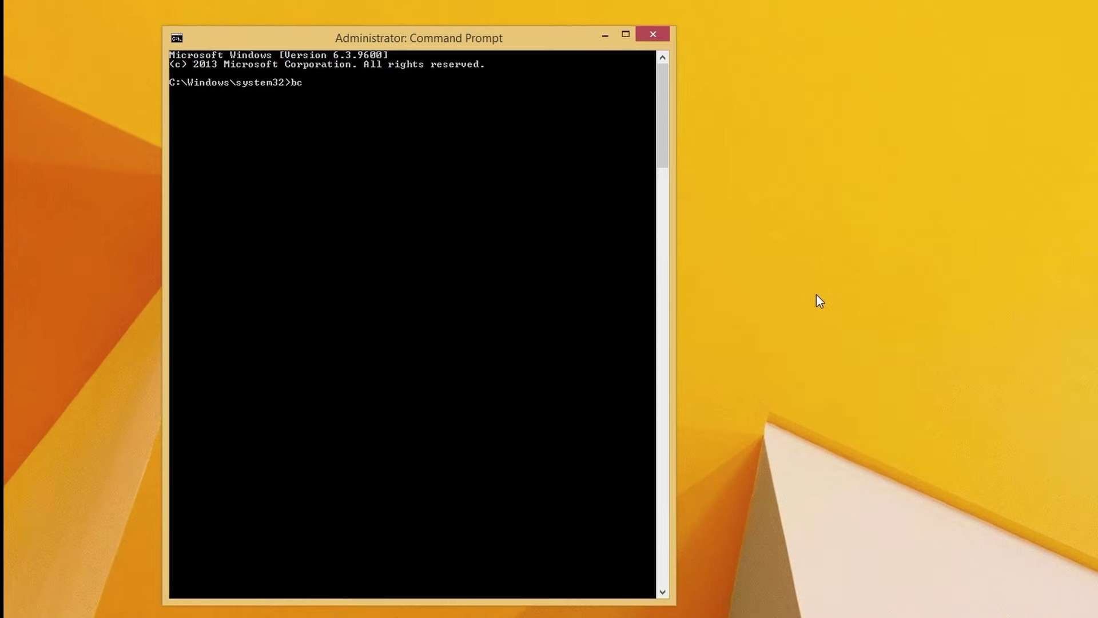
{"action": "type", "text": "bcdedit /enum"}
Run bcdedit /enum to list the Boot Manager and the Windows 8.1 and Windows 10 loaders.
{"action": "key", "text": "Return"}
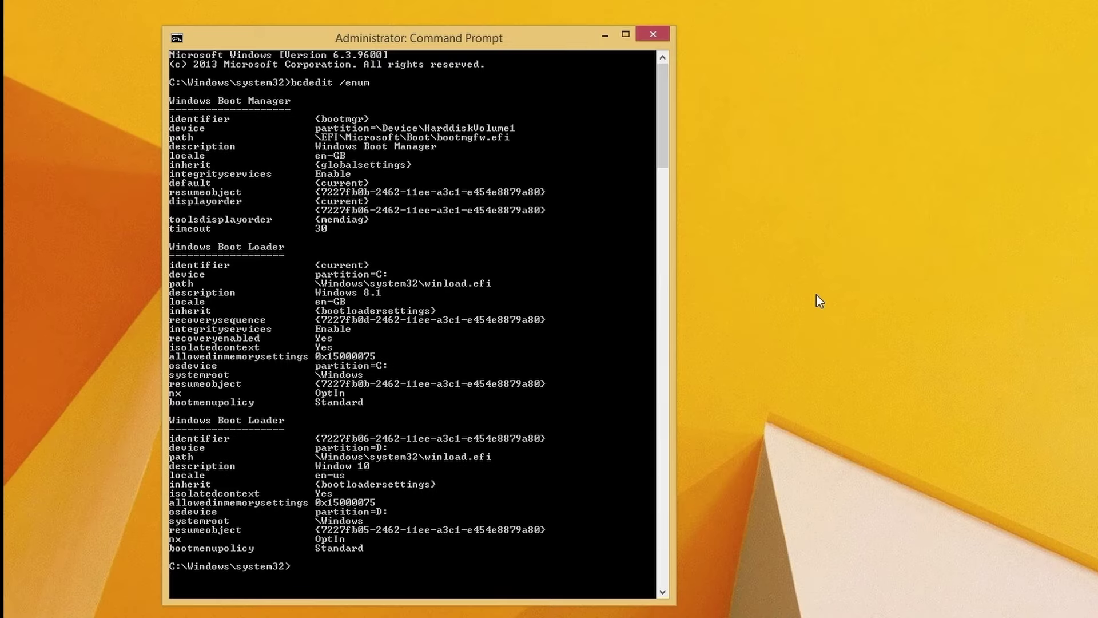
{"action": "type", "text": "bcdedi"}
{"action": "type", "text": "t /set {current} descr"}
{"action": "type", "text": "iption"}
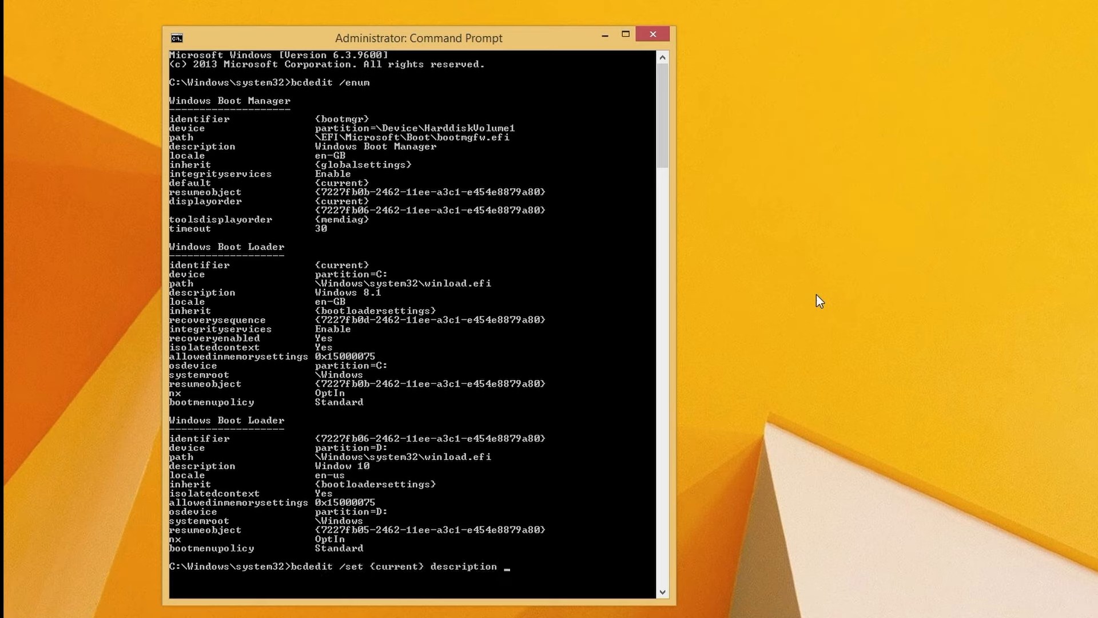
{"action": "type", "text": "\"Windows 8.1 for Gaming"}
Rename the current boot entry to "Windows 8.1 for Gaming" with bcdedit /set.
{"action": "key", "text": "Return"}
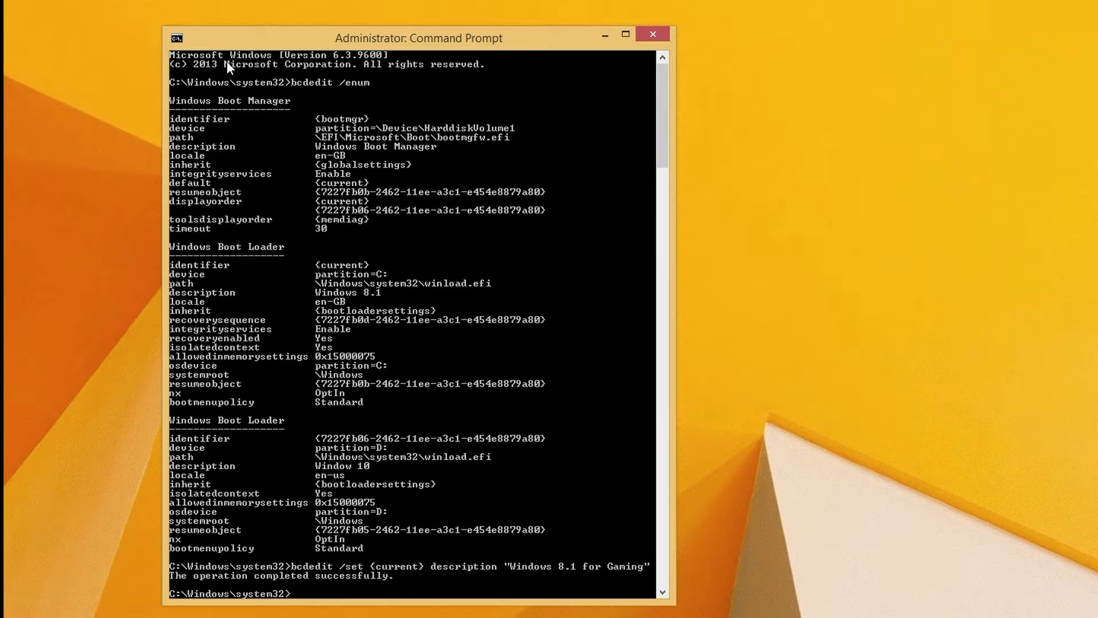
Copy the D: loader GUID via Edit > Mark and rename that entry "Windows 10 for Work Stuff".
{"action": "left_click", "coordinate": [178, 39]}
{"action": "mouse_move", "coordinate": [221, 164]}
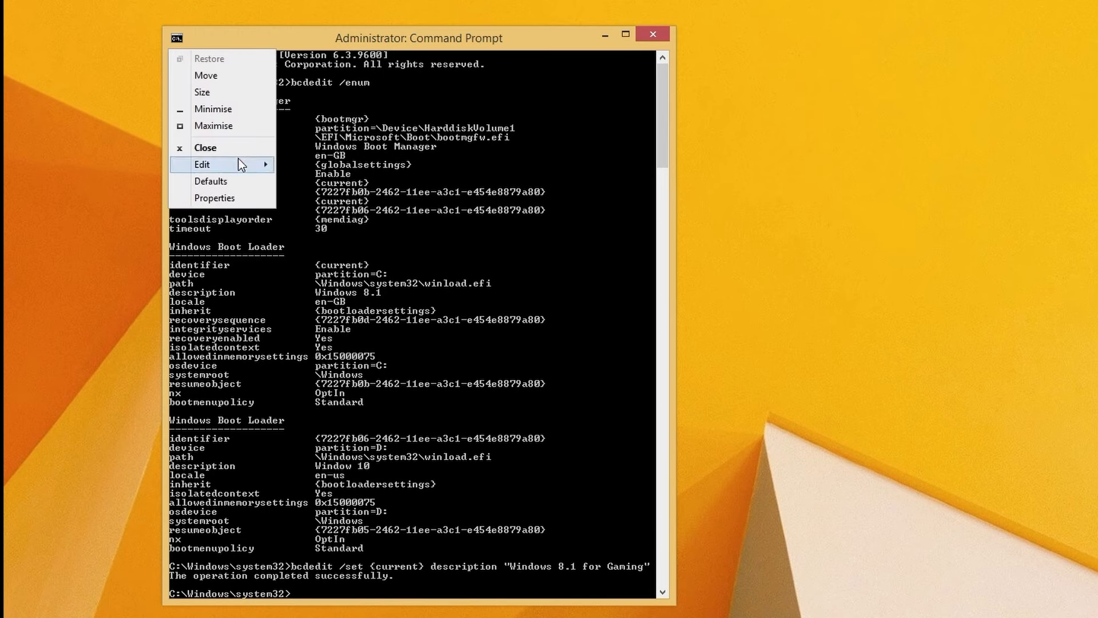
{"action": "left_click", "coordinate": [309, 165]}
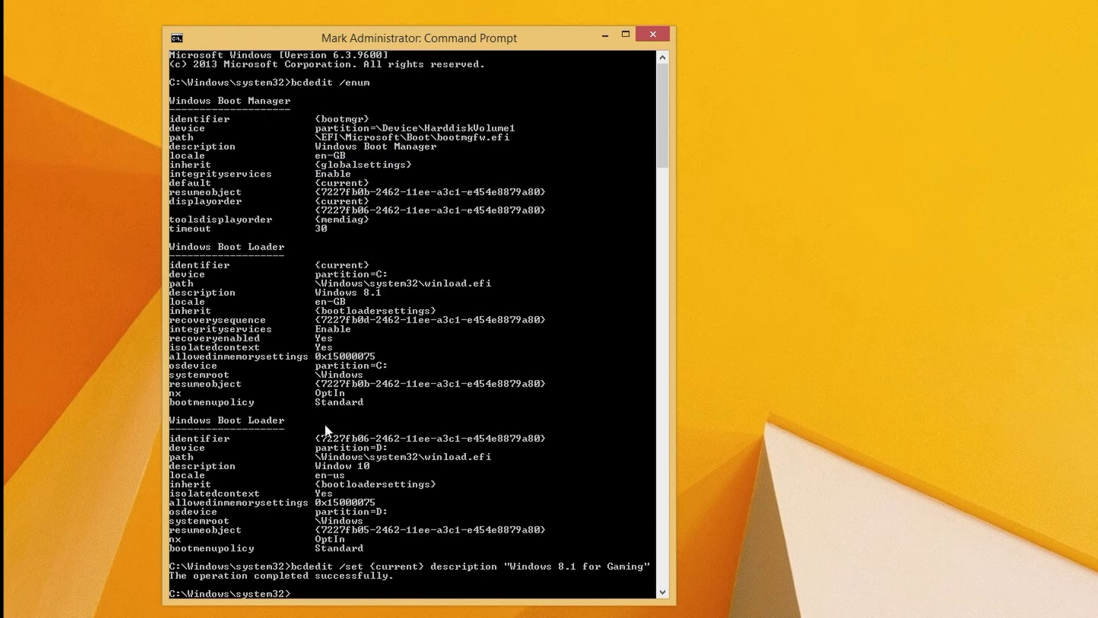
{"action": "mouse_move", "coordinate": [317, 439]}
{"action": "left_mouse_down"}
{"action": "mouse_move", "coordinate": [440, 456]}
{"action": "mouse_move", "coordinate": [541, 438]}
{"action": "left_mouse_up"}
{"action": "key", "text": "Return"}
{"action": "type", "text": "bcdedit /set"}
{"action": "right_click", "coordinate": [391, 489]}
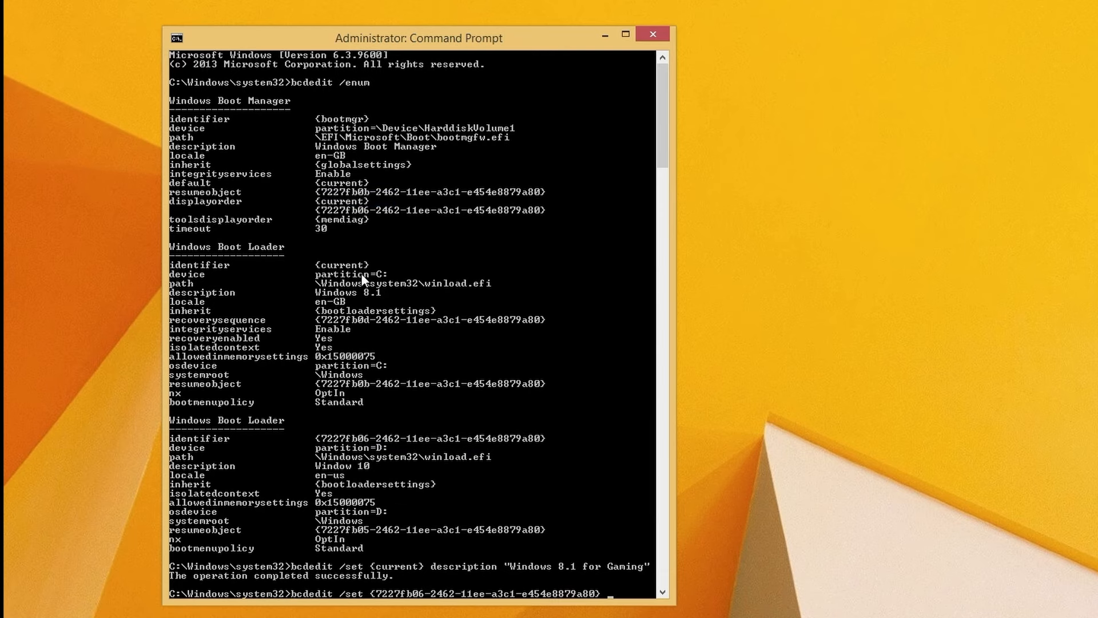
{"action": "type", "text": "description \"Windows 10 for Work Stuff\""}
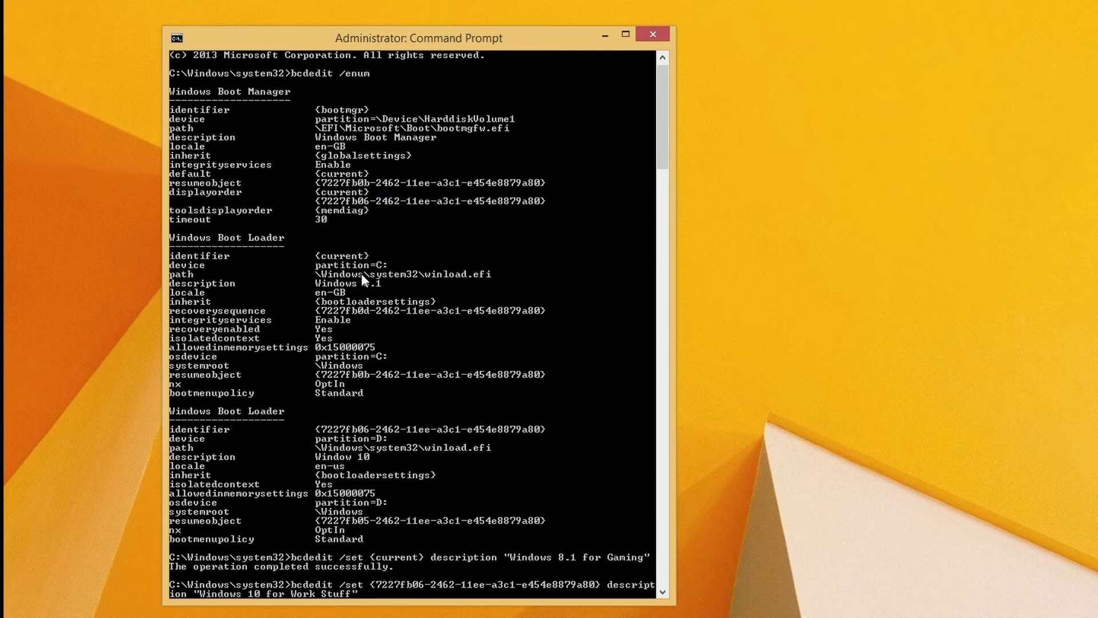
{"action": "key", "text": "Return"}
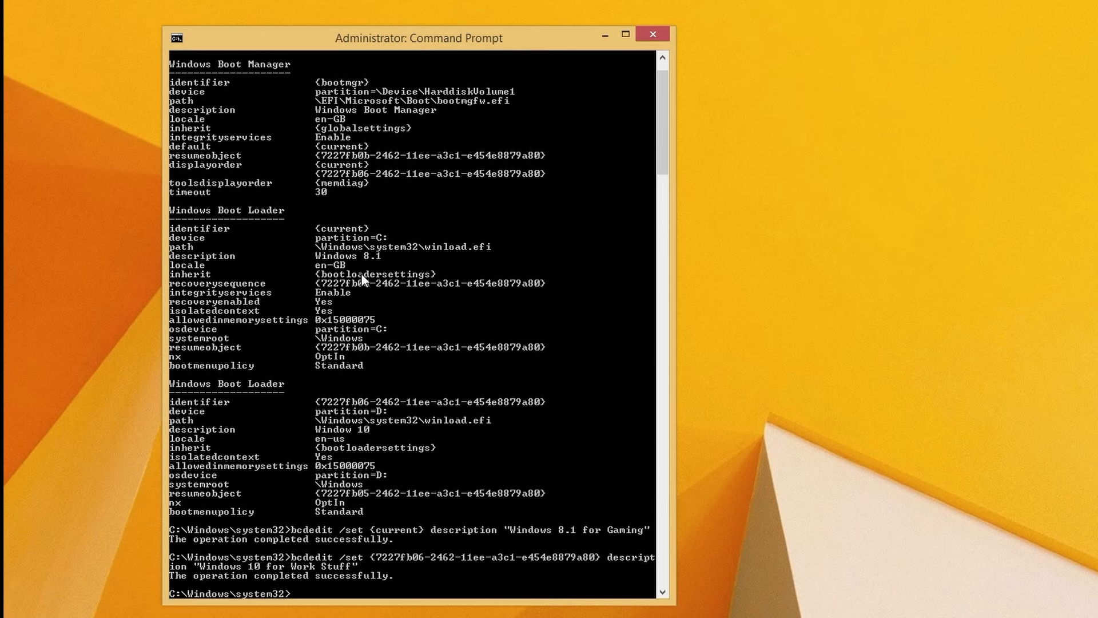
Restart the computer and choose Windows 10 for Work Stuff from the renamed boot menu.
{"action": "left_click", "coordinate": [652, 35]}
{"action": "left_click", "coordinate": [15, 607]}
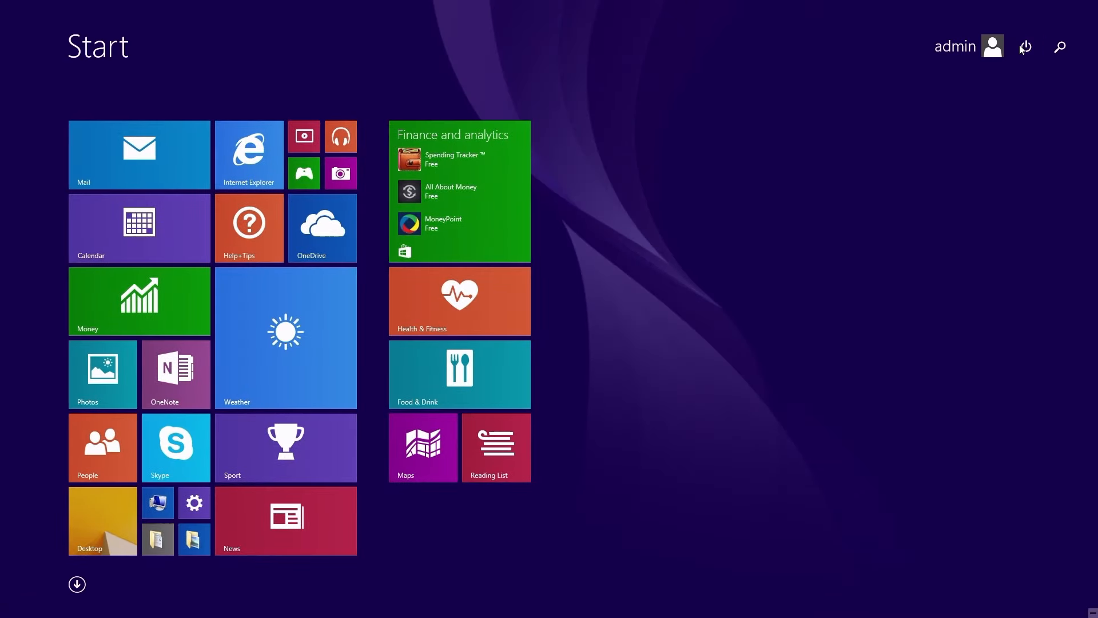
{"action": "left_click", "coordinate": [1026, 46]}
{"action": "left_click", "coordinate": [1027, 97]}
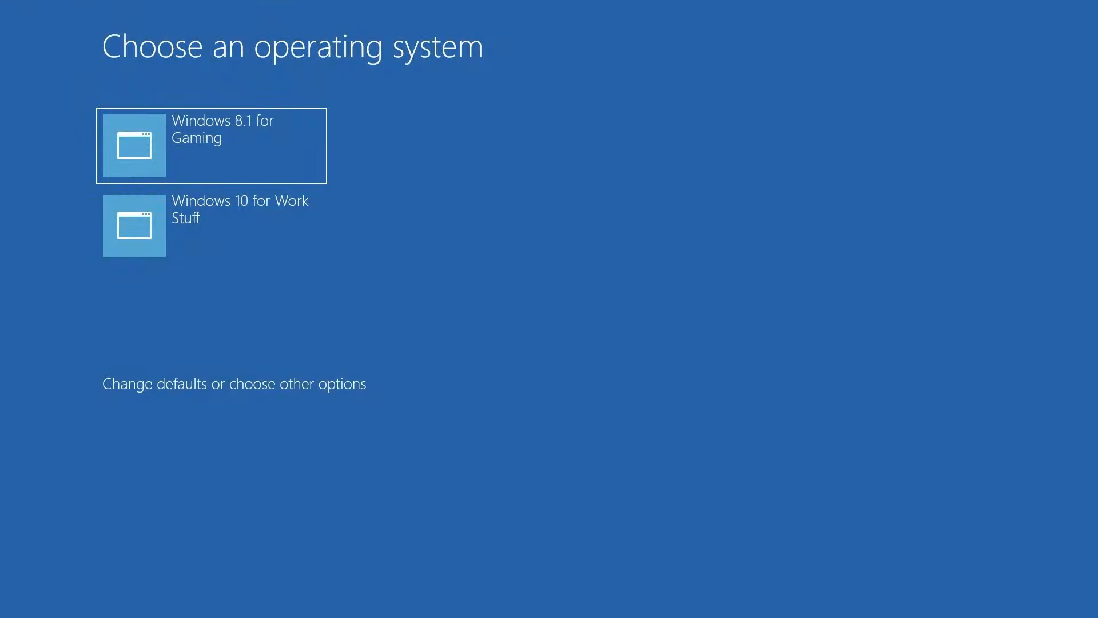
{"action": "key", "text": "Down"}
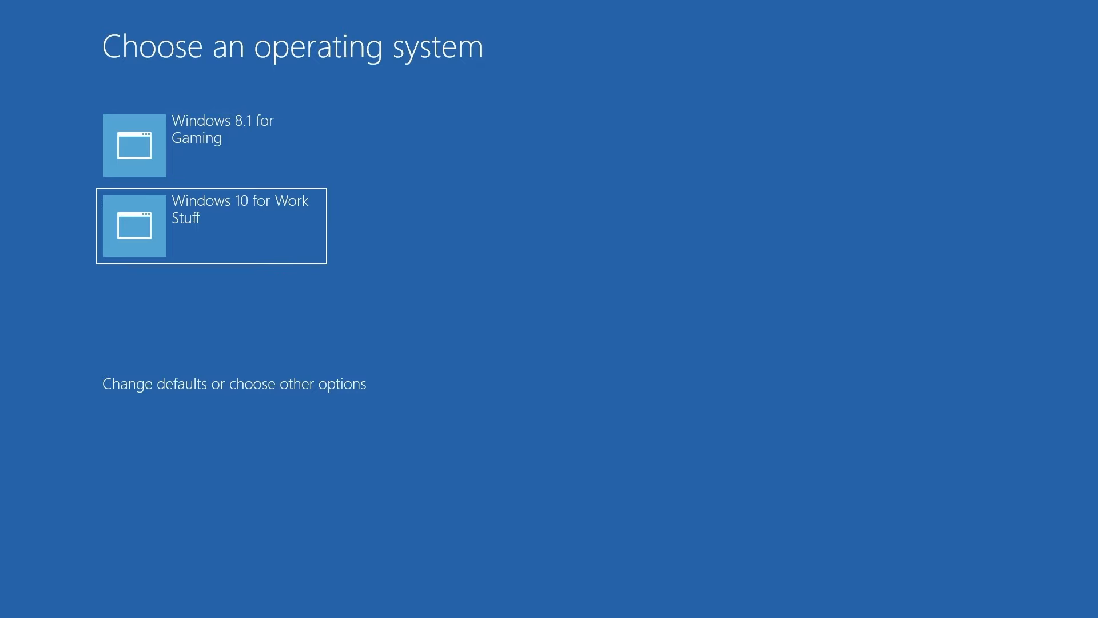
{"action": "key", "text": "Return"}
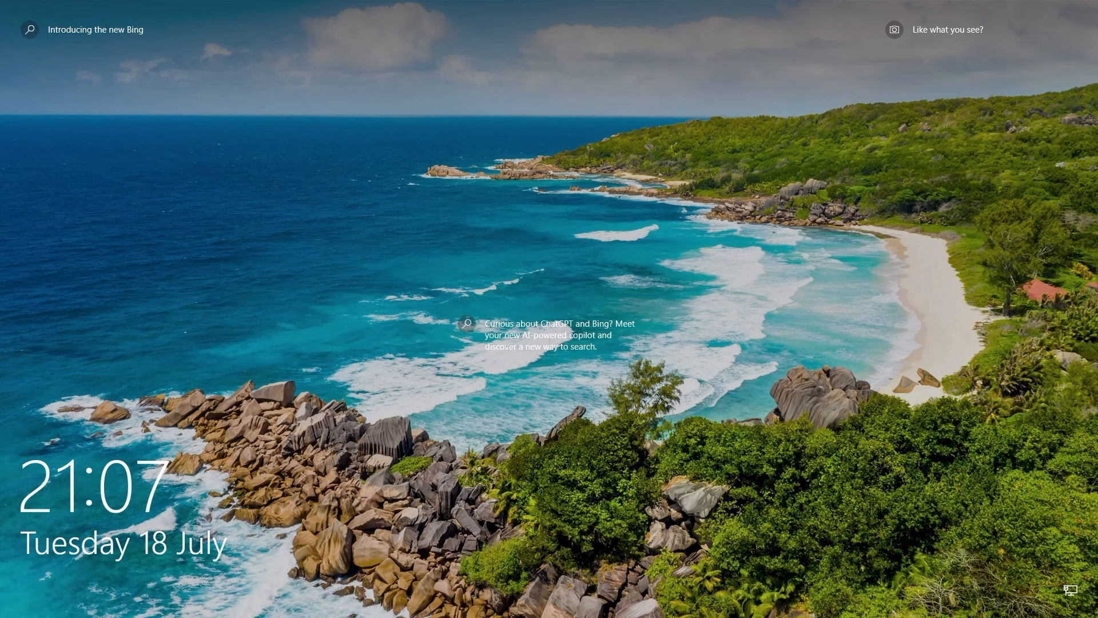
Dismiss the lock screen and sign in to the Windows 10 desktop.
{"action": "key", "text": "space"}
{"action": "key", "text": "Return"}
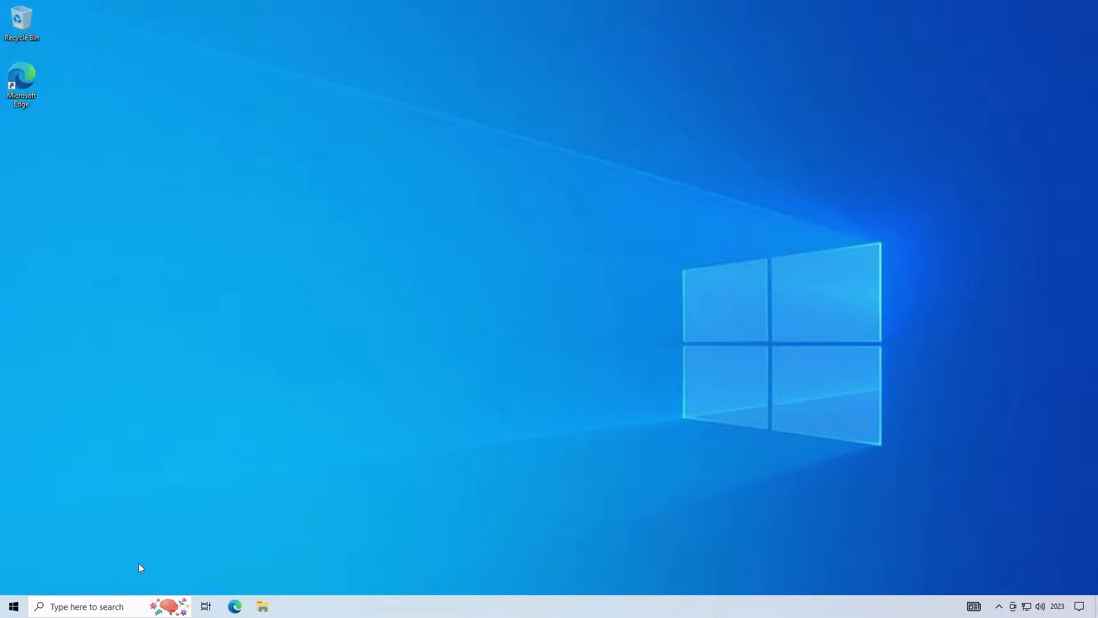
Launch an administrator Command Prompt, run diskpart and select vdisk file=C:\VHDX\Windows8.vhdx.
{"action": "left_click", "coordinate": [86, 606]}
{"action": "type", "text": "cmd"}
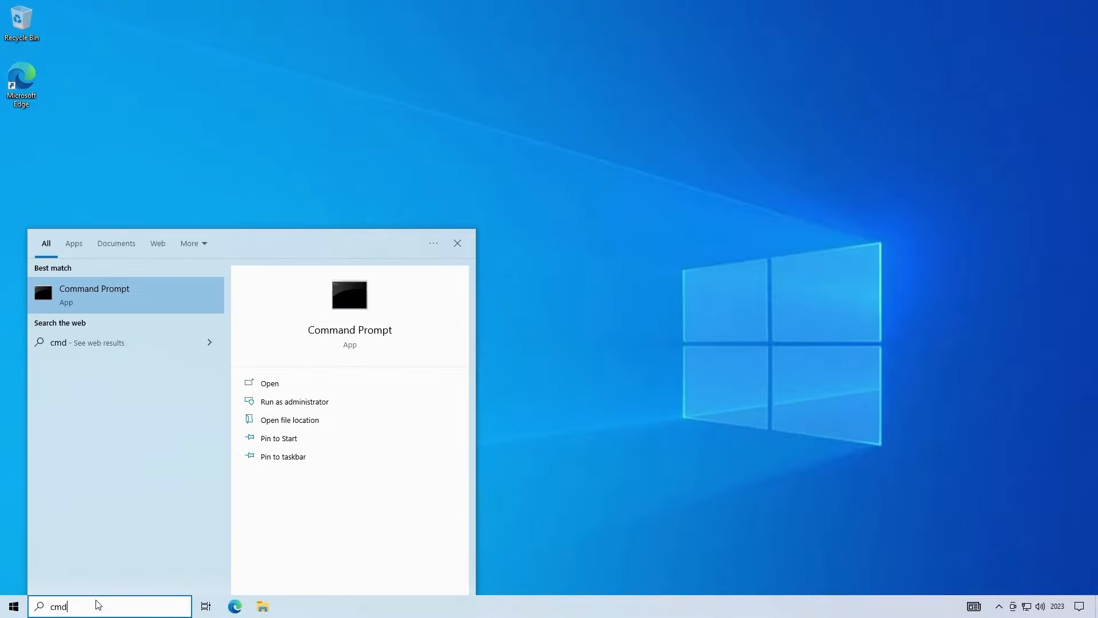
{"action": "left_click", "coordinate": [275, 402]}
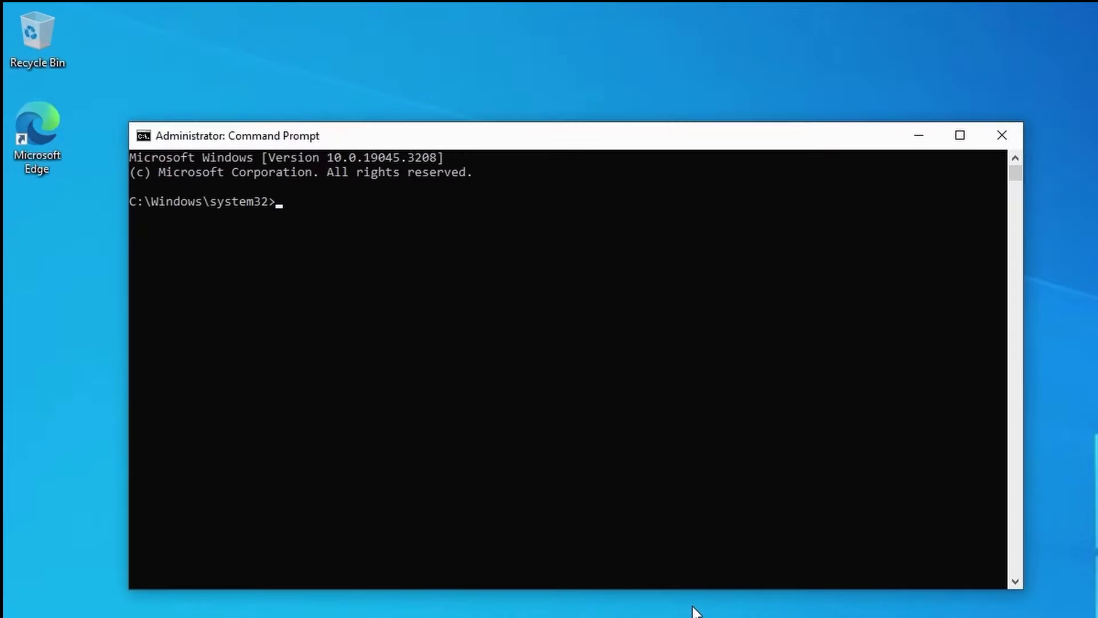
{"action": "type", "text": "dis"}
{"action": "type", "text": "kpart"}
{"action": "key", "text": "Return"}
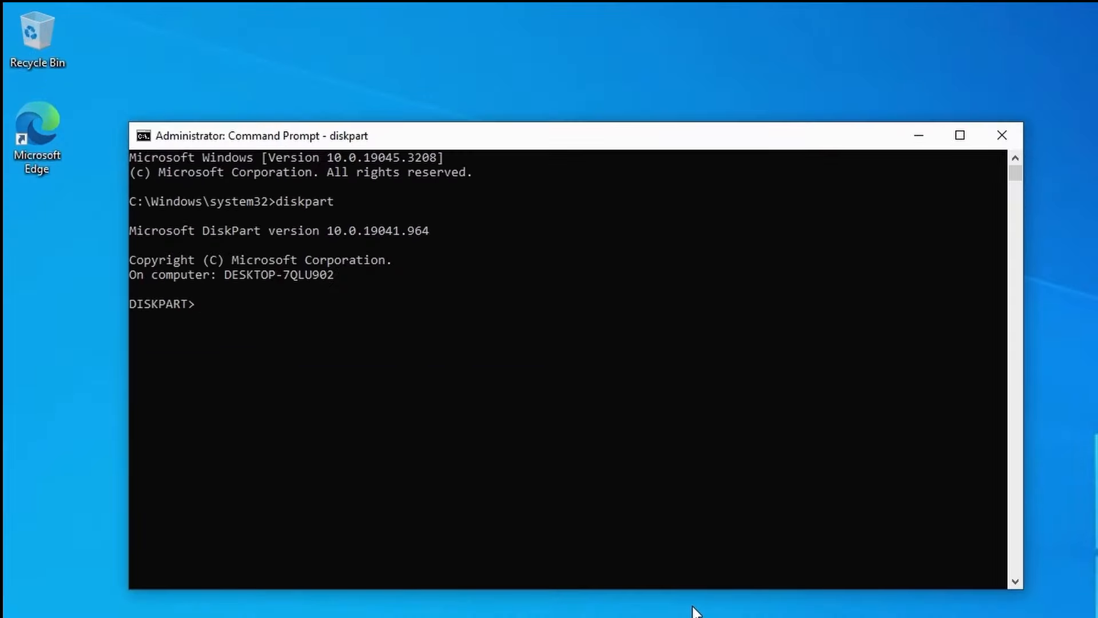
{"action": "type", "text": "select vdisk file=C:\\VHDX\\Windows8.vhdx"}
{"action": "key", "text": "Return"}
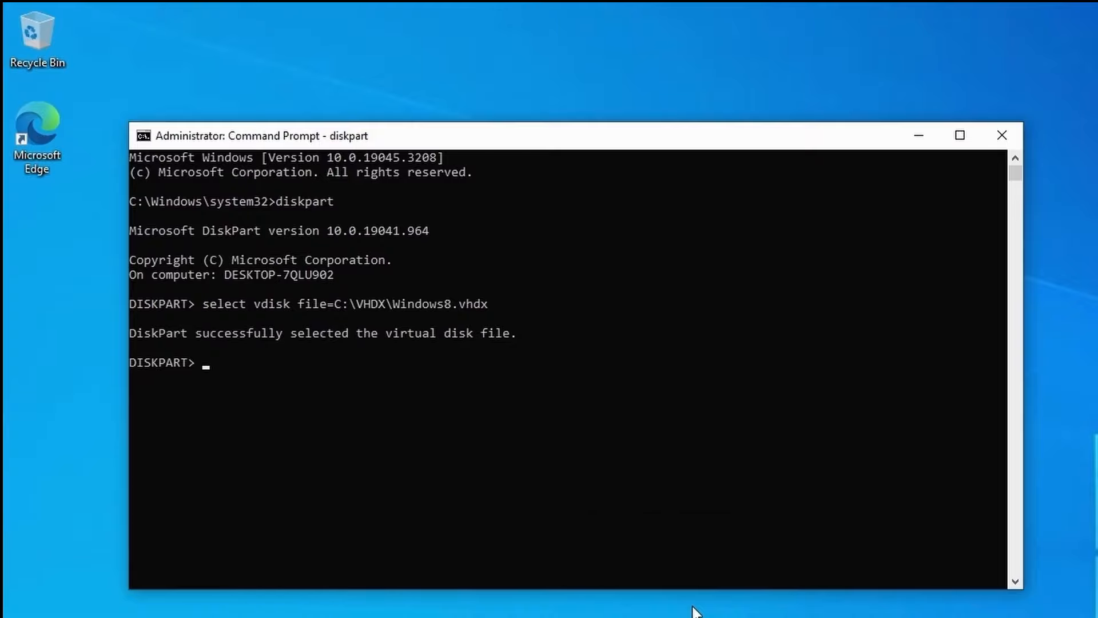
{"action": "type", "text": "expand vdisk "}
{"action": "type", "text": "maximum=80000"}
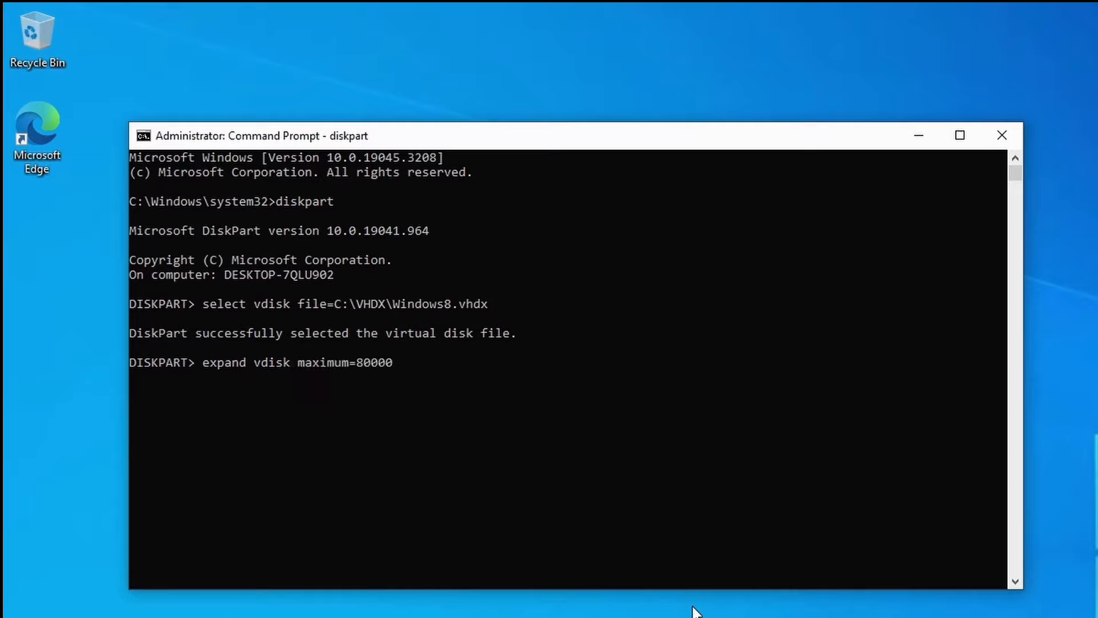
Expand the virtual disk to maximum=80000 MB, attach it and list the volumes.
{"action": "key", "text": "Return"}
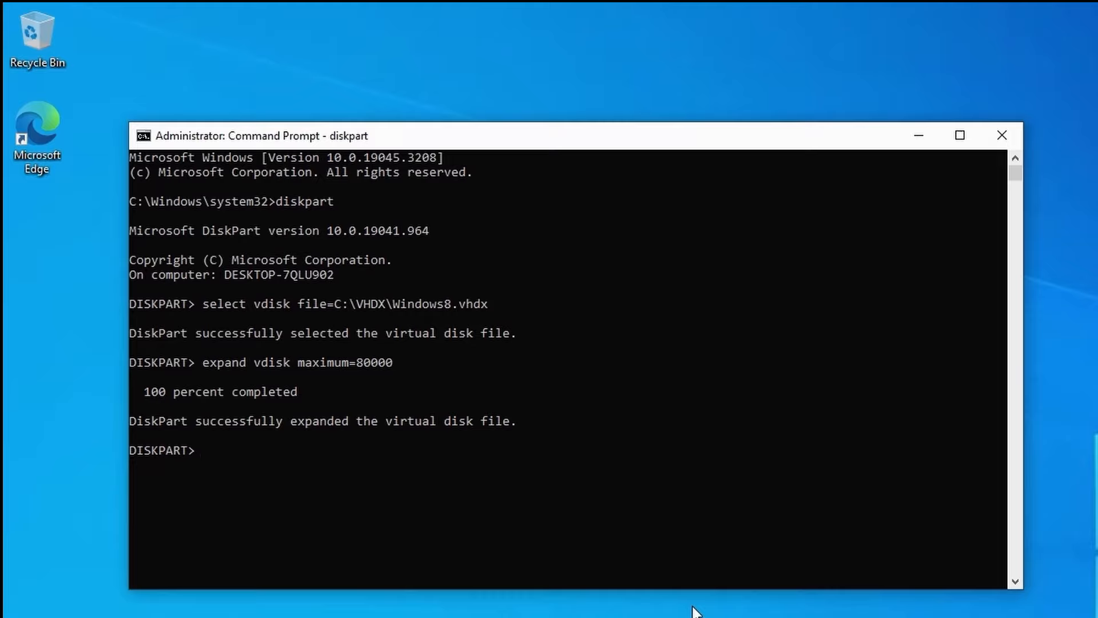
{"action": "type", "text": "attach vdisk"}
{"action": "key", "text": "Return"}
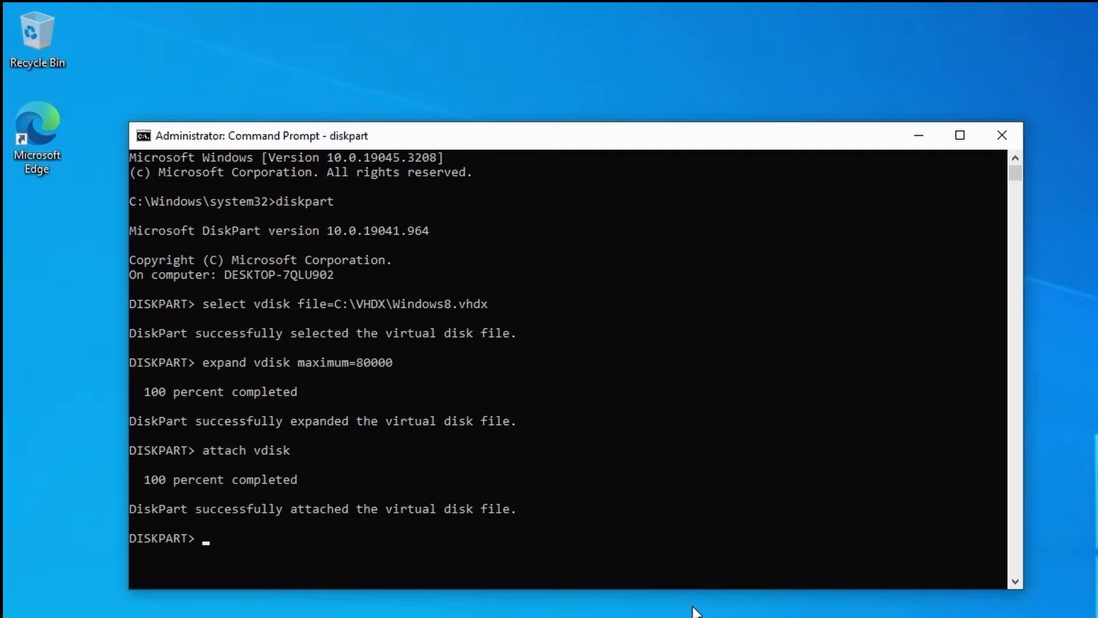
{"action": "type", "text": "list volume"}
{"action": "key", "text": "Return"}
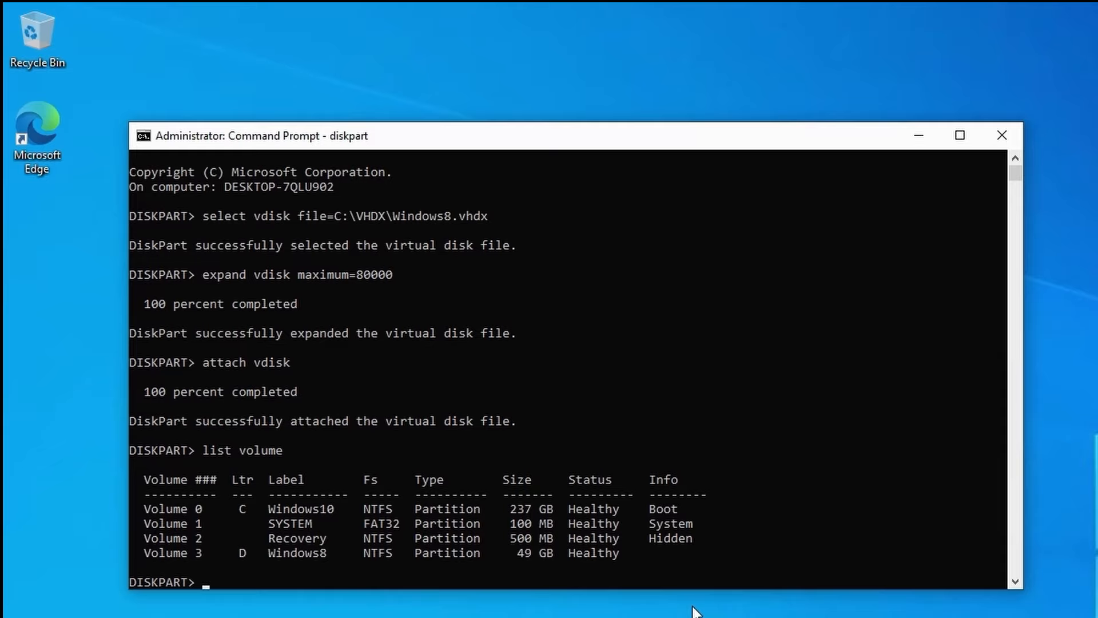
{"action": "type", "text": "select volume 3"}
Select volume 3, extend it into the new space, and exit DiskPart.
{"action": "key", "text": "Return"}
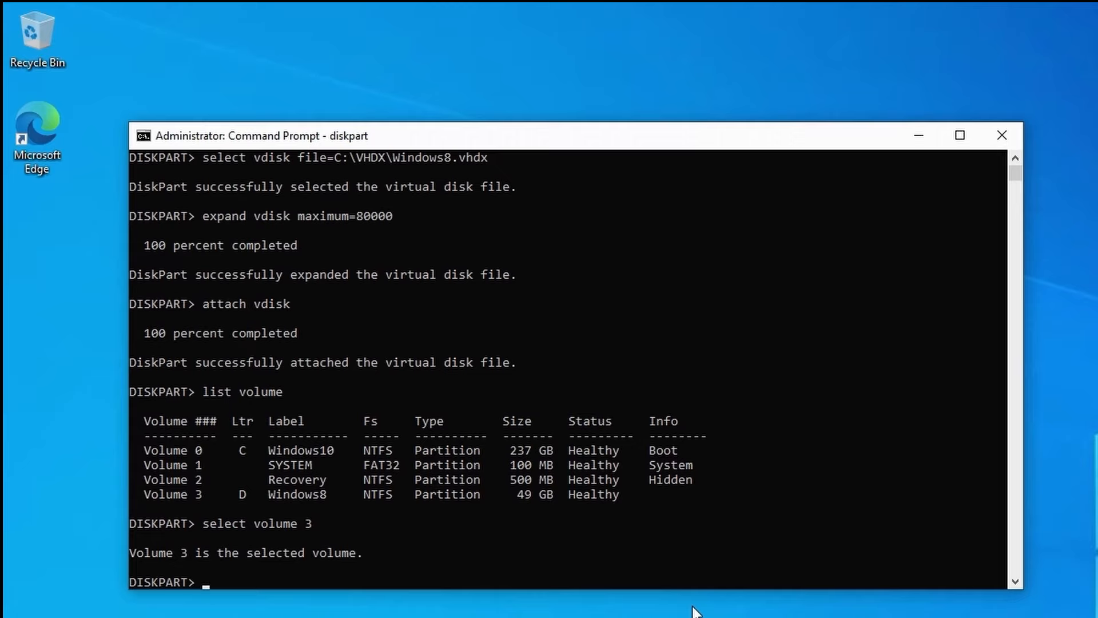
{"action": "type", "text": "extend"}
{"action": "key", "text": "Return"}
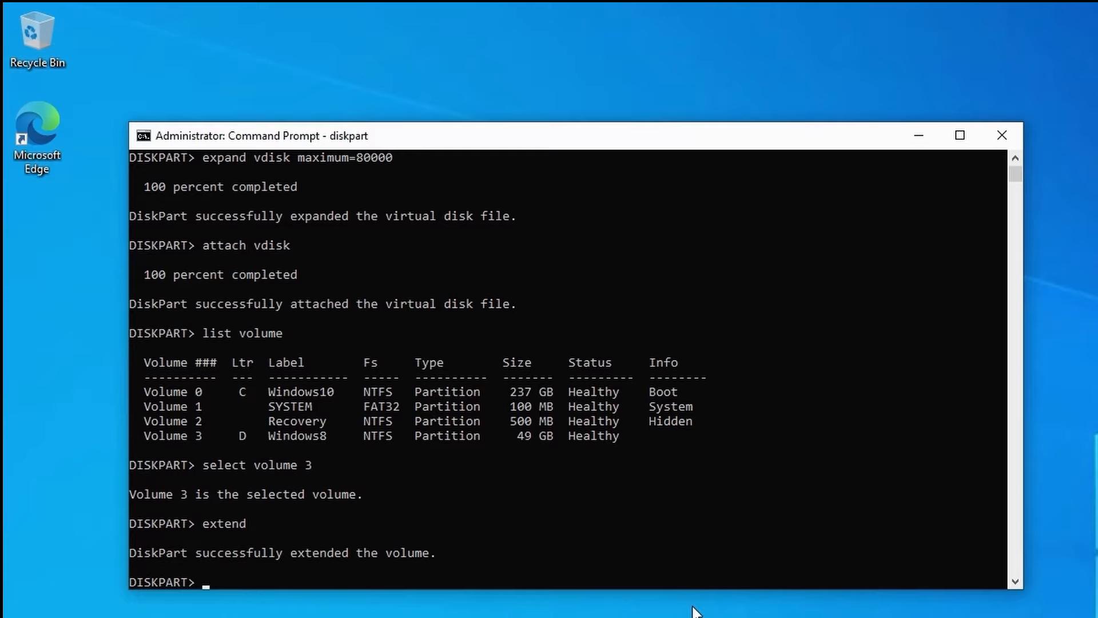
{"action": "type", "text": "exit"}
{"action": "key", "text": "Return"}
{"action": "type", "text": "exit"}
Check Windows8 (D:) properties in This PC showing 77.9 GB capacity, then cancel.
{"action": "key", "text": "Return"}
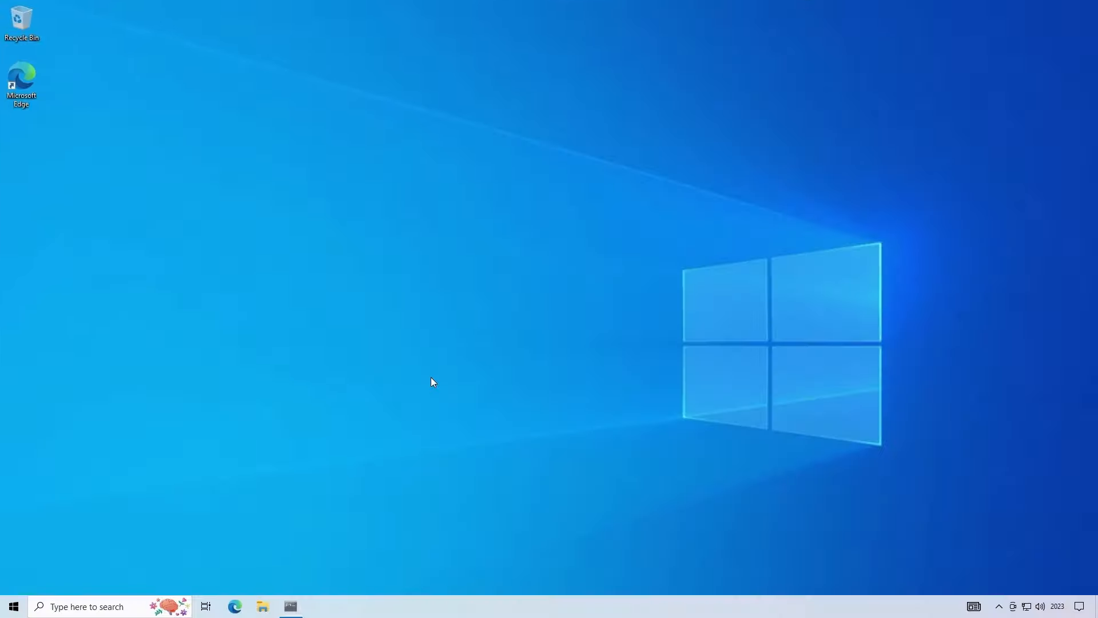
{"action": "key", "text": "super+e"}
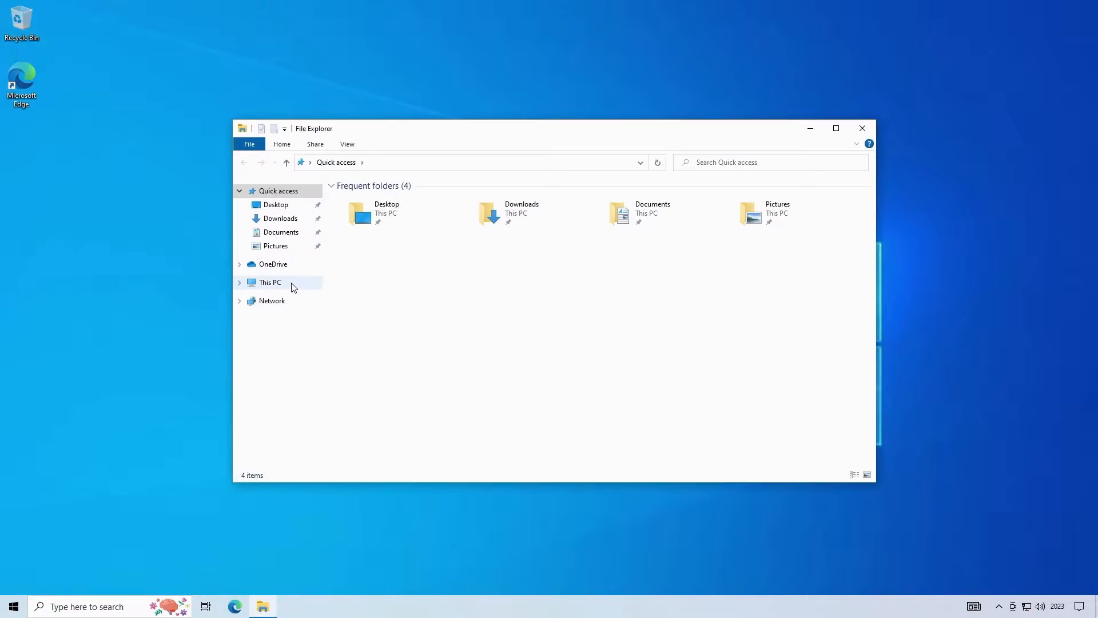
{"action": "left_click", "coordinate": [271, 282]}
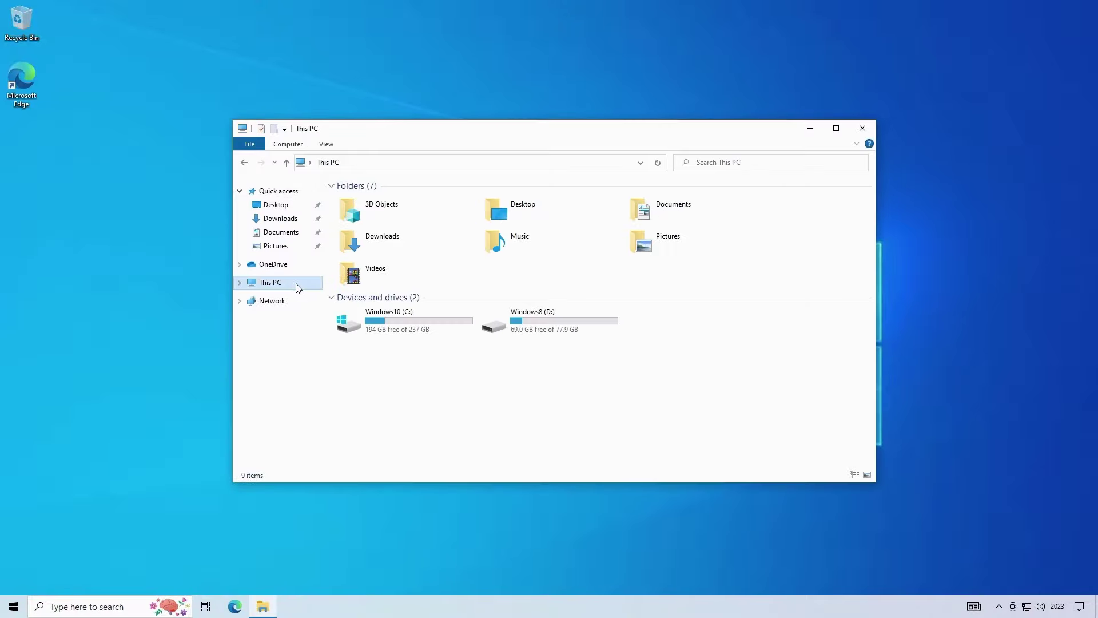
{"action": "right_click", "coordinate": [527, 329]}
{"action": "left_click", "coordinate": [594, 541]}
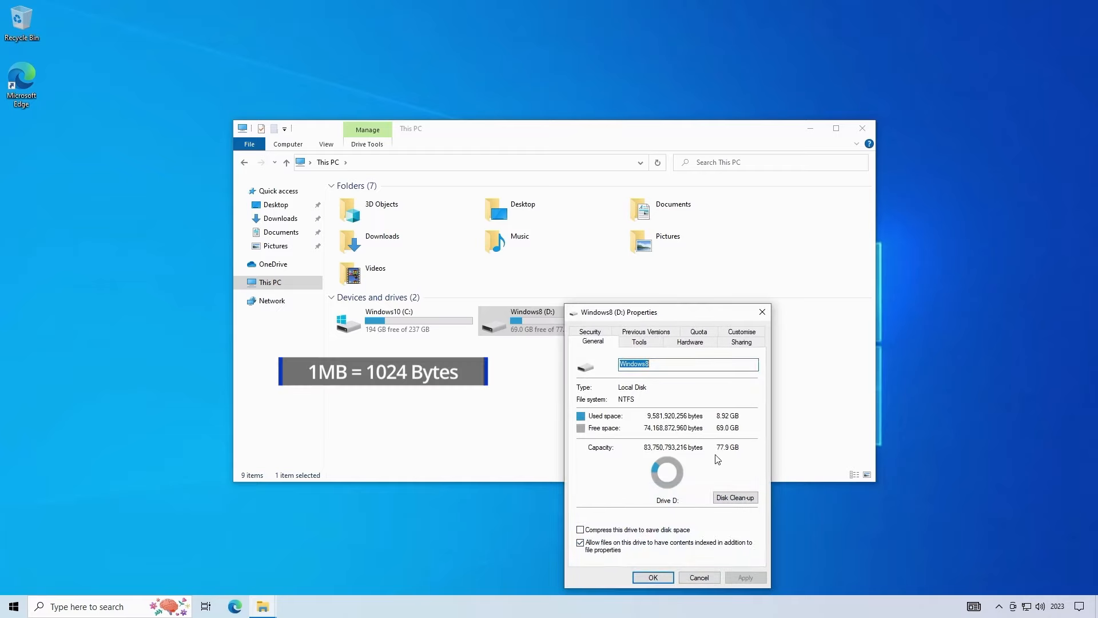
{"action": "left_click", "coordinate": [697, 577]}
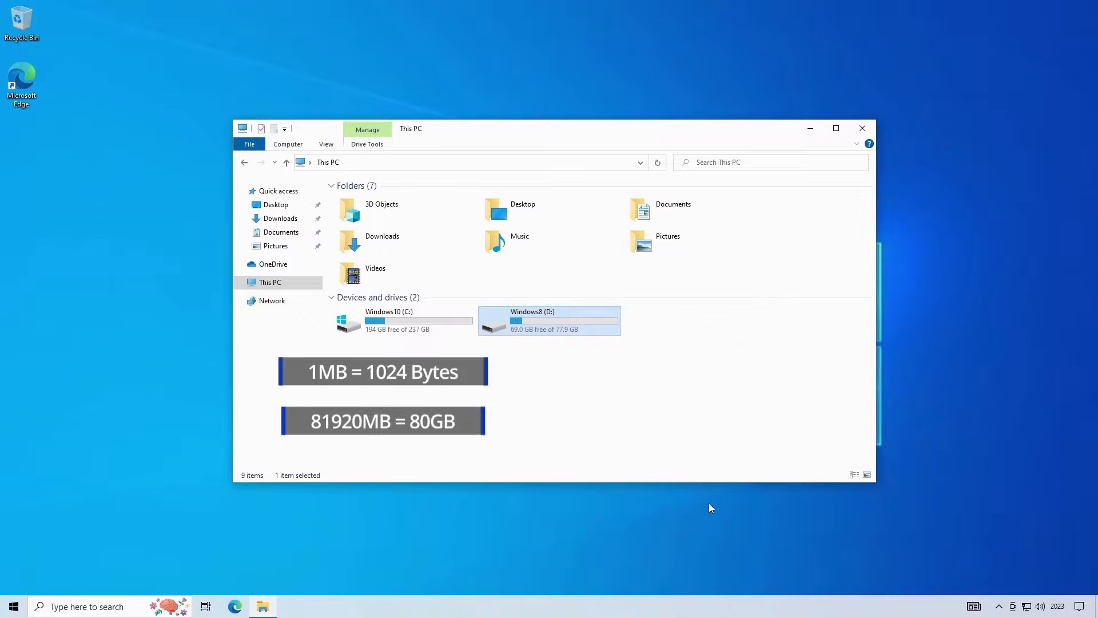
Restart from the Start menu and choose Windows 8.1 for Gaming in the boot menu.
{"action": "left_click", "coordinate": [862, 128]}
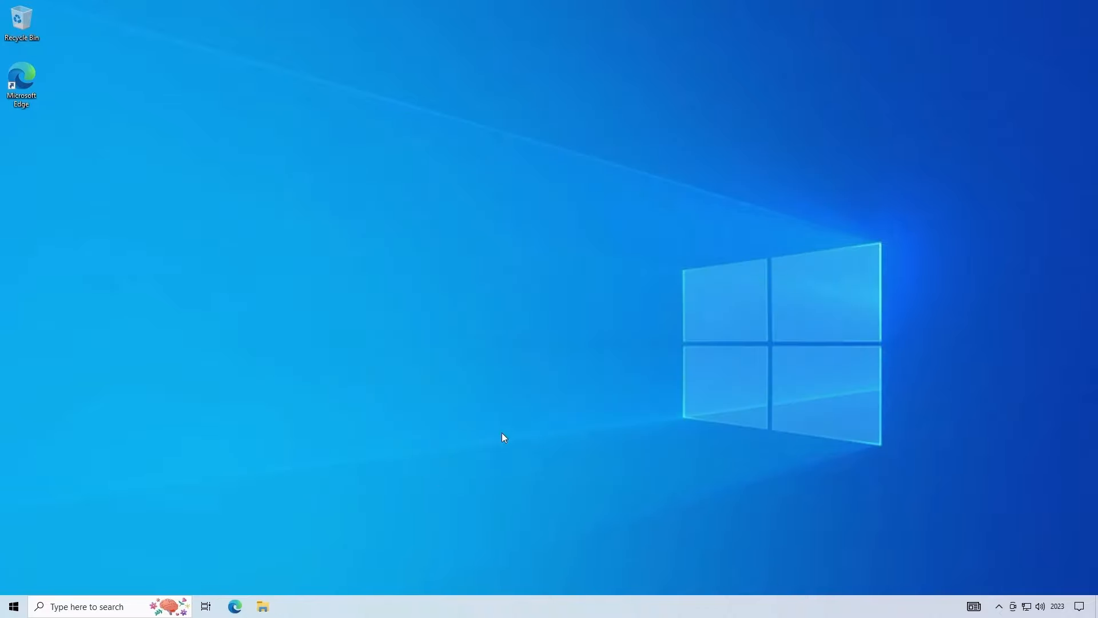
{"action": "left_click", "coordinate": [13, 606]}
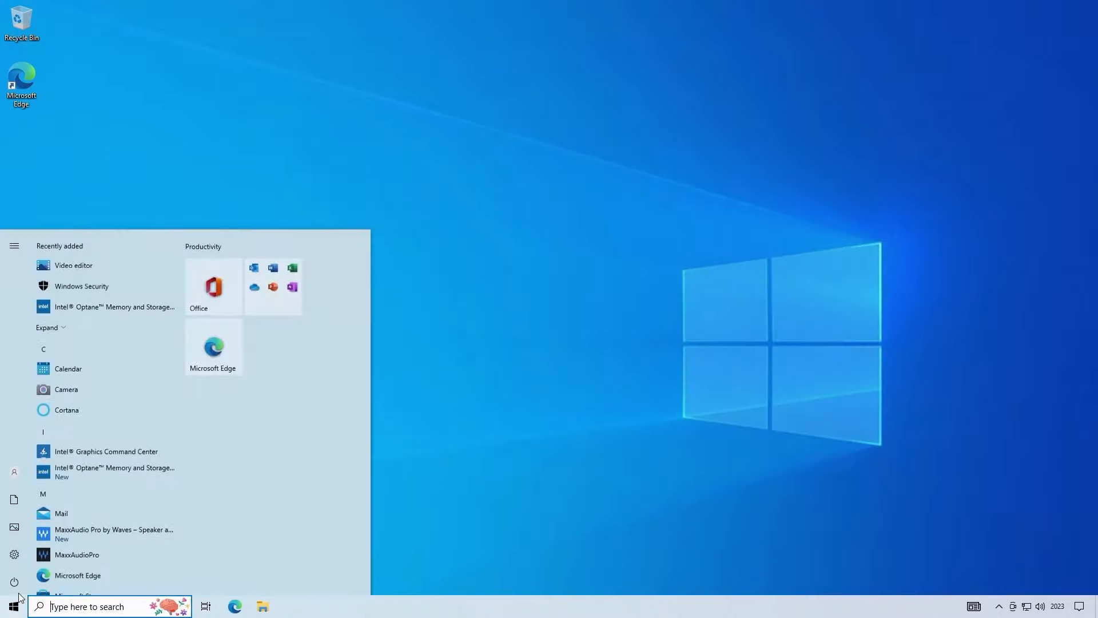
{"action": "left_click", "coordinate": [14, 582]}
{"action": "left_click", "coordinate": [32, 552]}
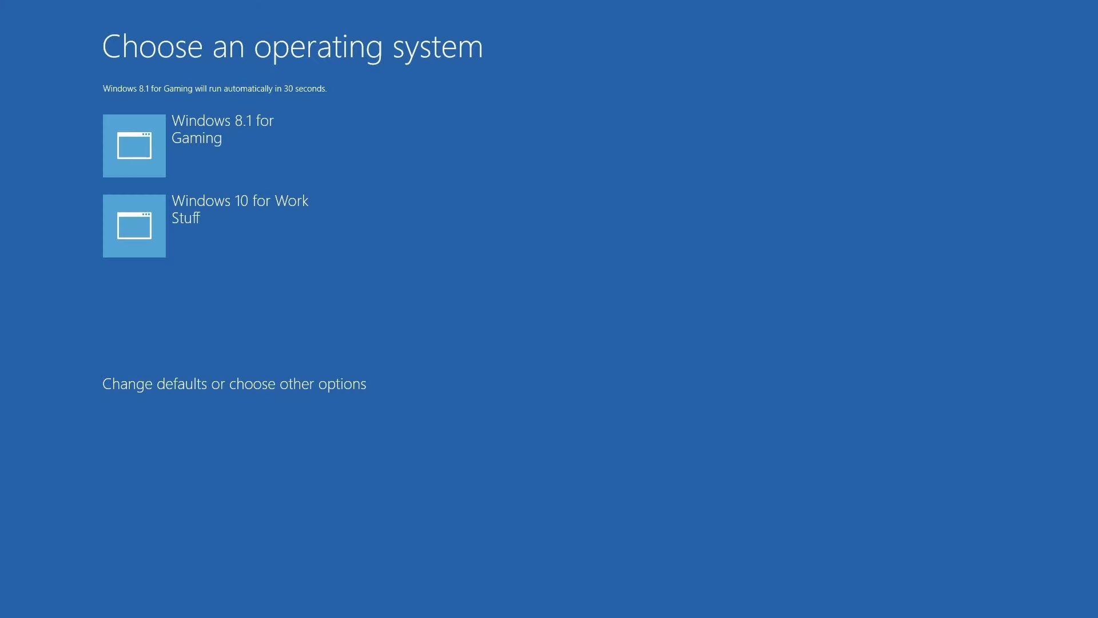
{"action": "left_click", "coordinate": [249, 145]}
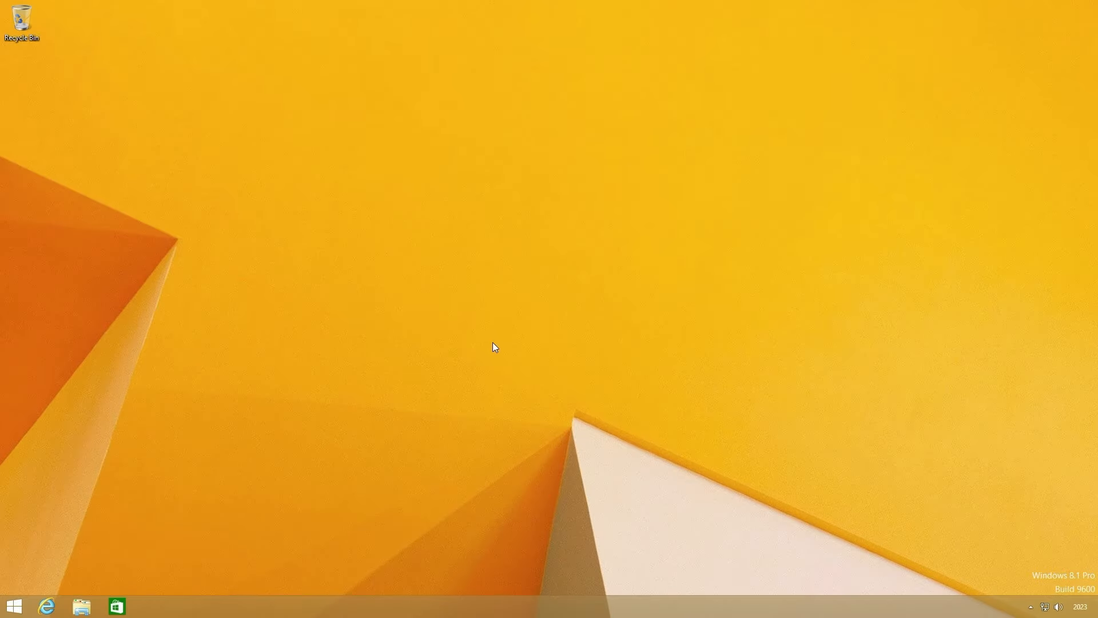
Check Windows8 (C:) properties in This PC: 77.9 GB capacity with 69.0 GB free.
{"action": "key", "text": "super+e"}
{"action": "right_click", "coordinate": [422, 287]}
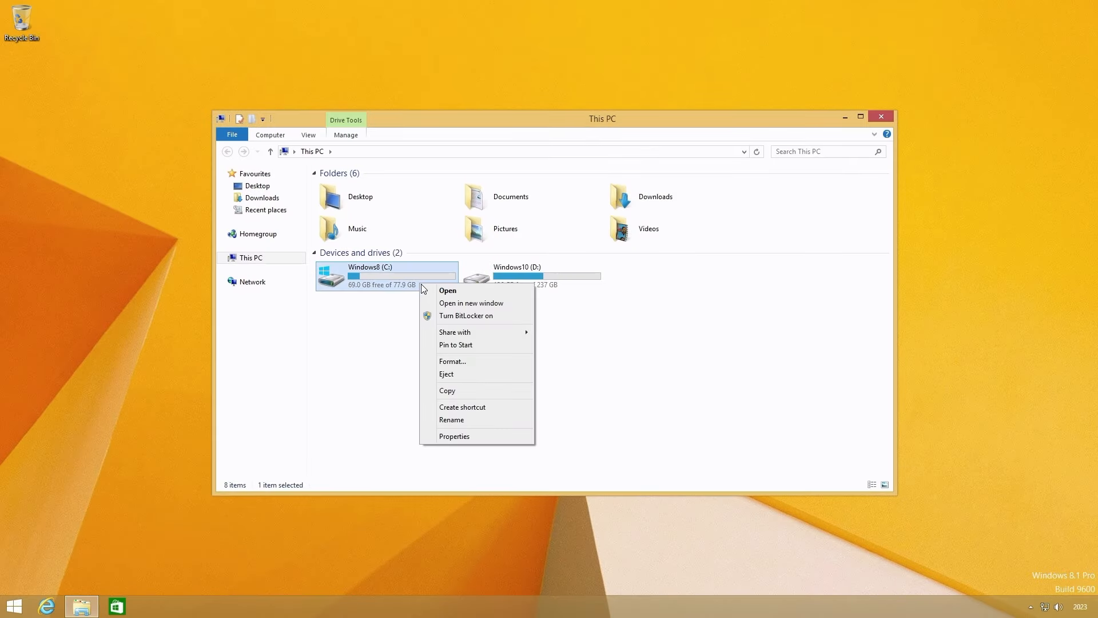
{"action": "left_click", "coordinate": [455, 436]}
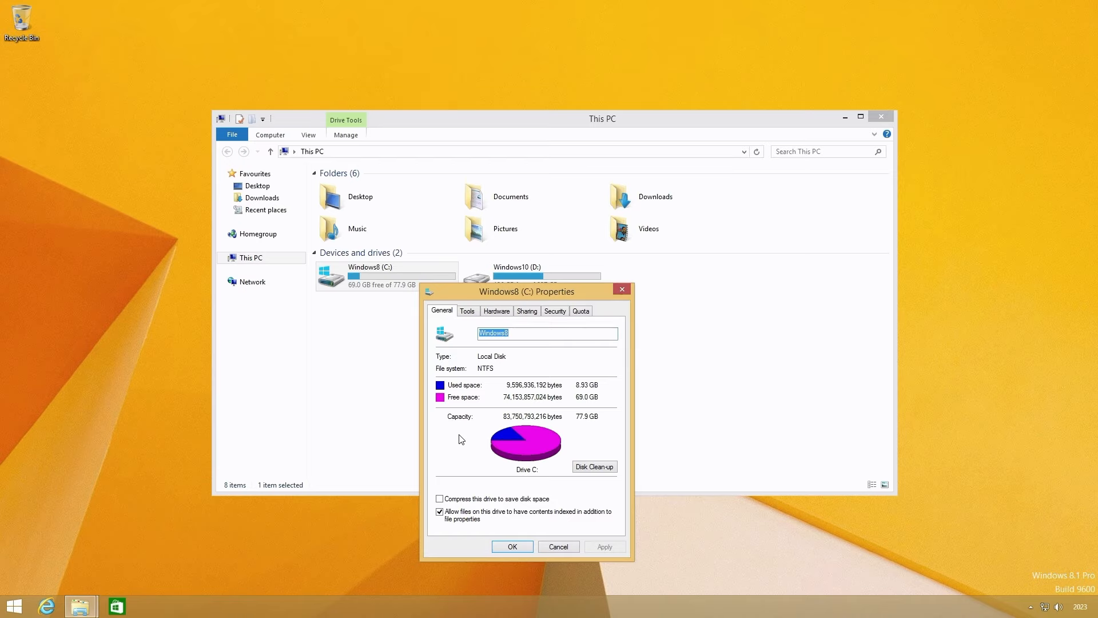
{"action": "left_click", "coordinate": [558, 547]}
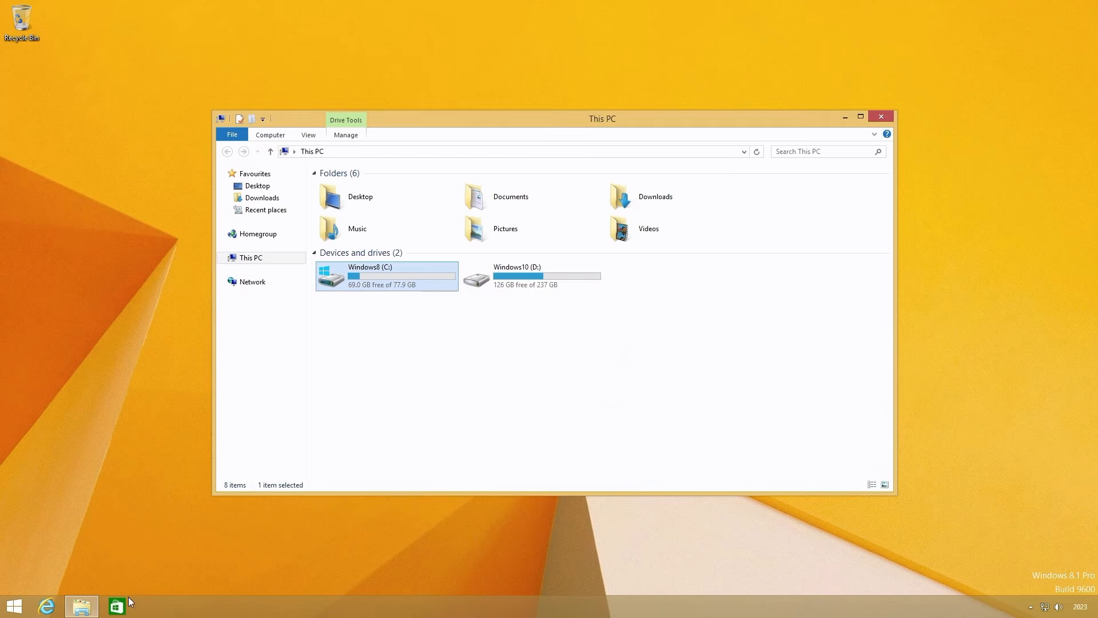
Launch Disk Management from the Start button's tools list to review Disk 1 at 78.00 GB.
{"action": "right_click", "coordinate": [13, 605]}
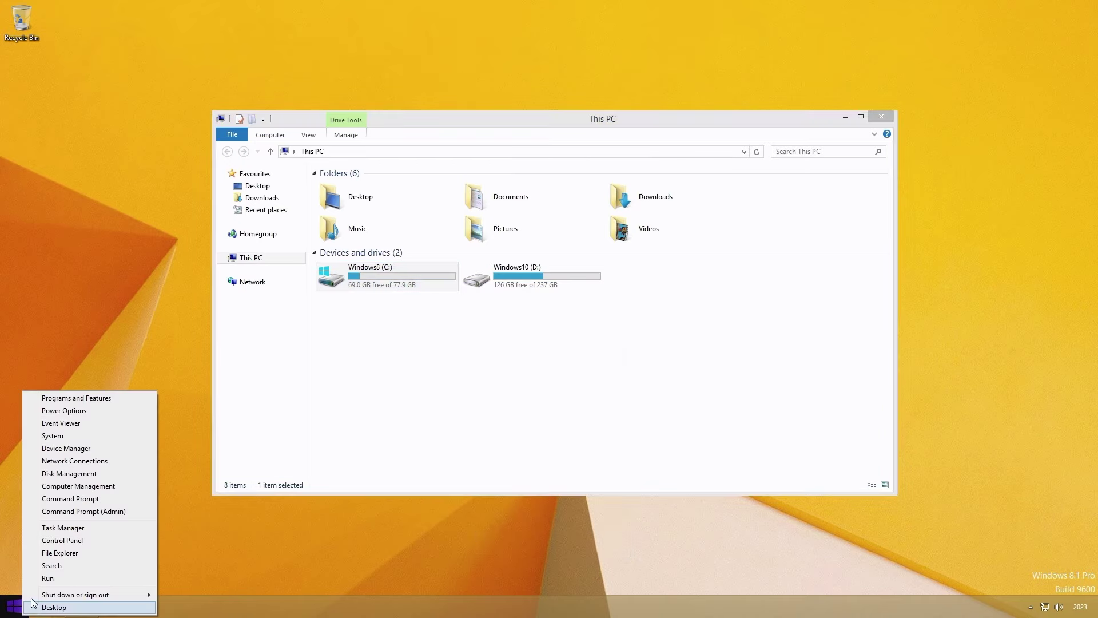
{"action": "left_click", "coordinate": [68, 473]}
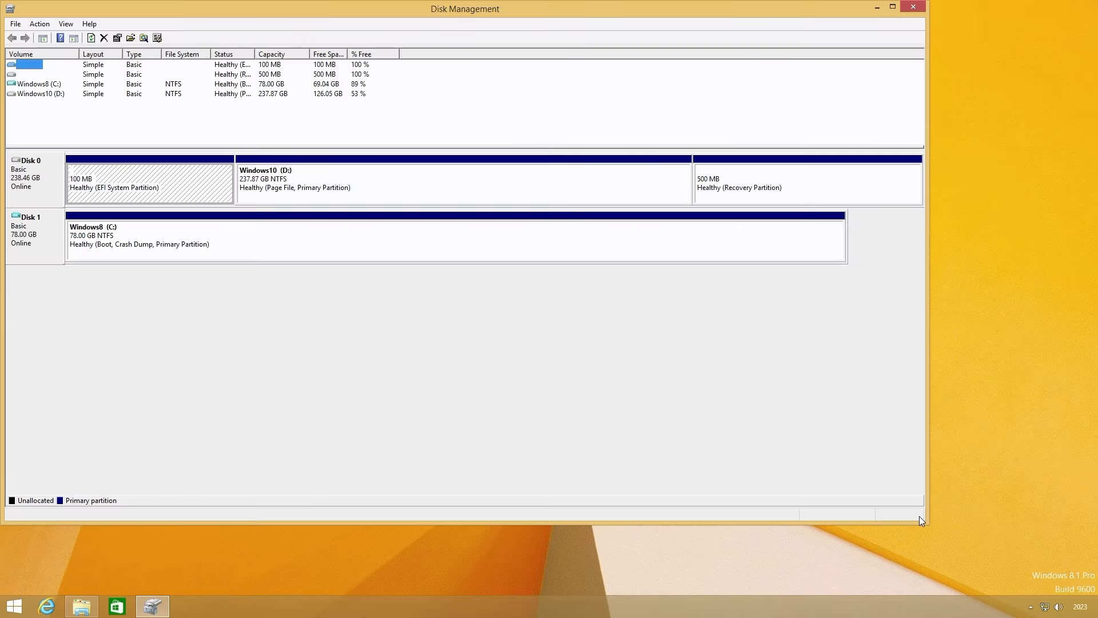